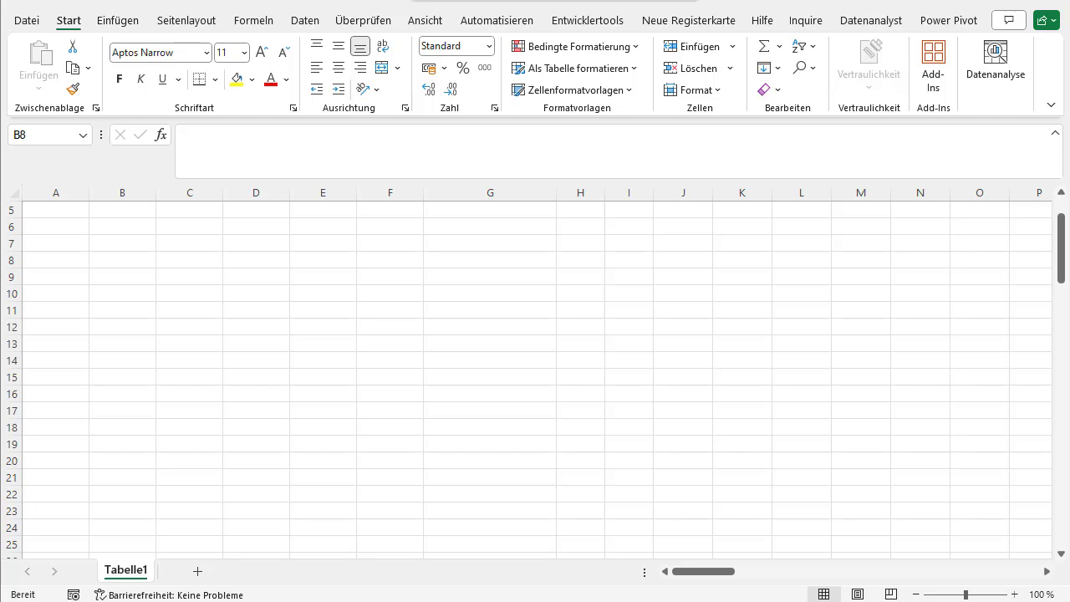
- Enter the headers Datum in B9 and Betrag in C9, and the first date 1.1.2024 in B10
click(138, 279)
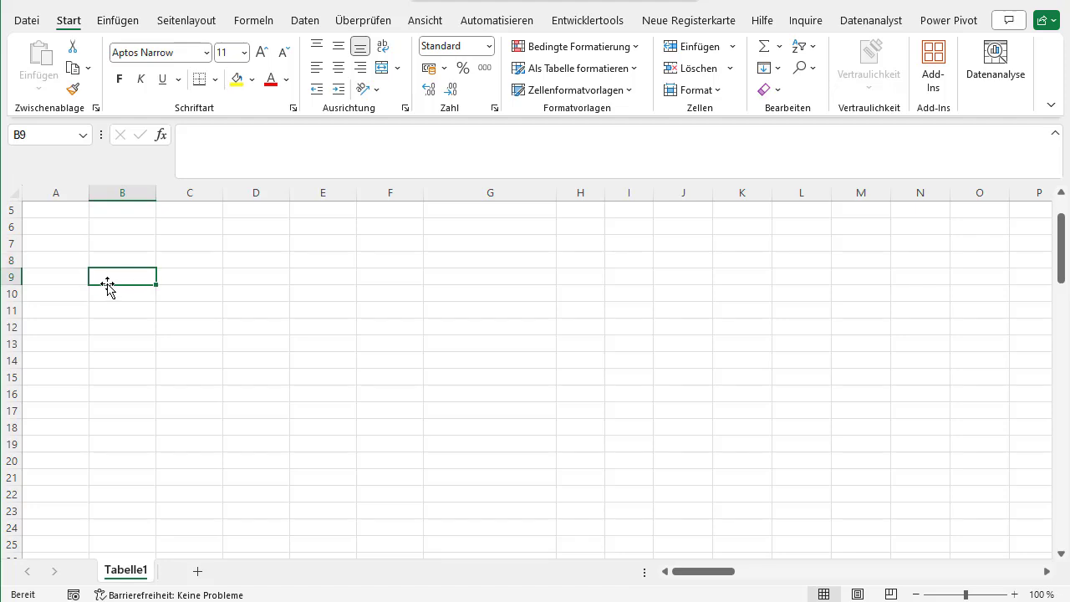
text(Datum)
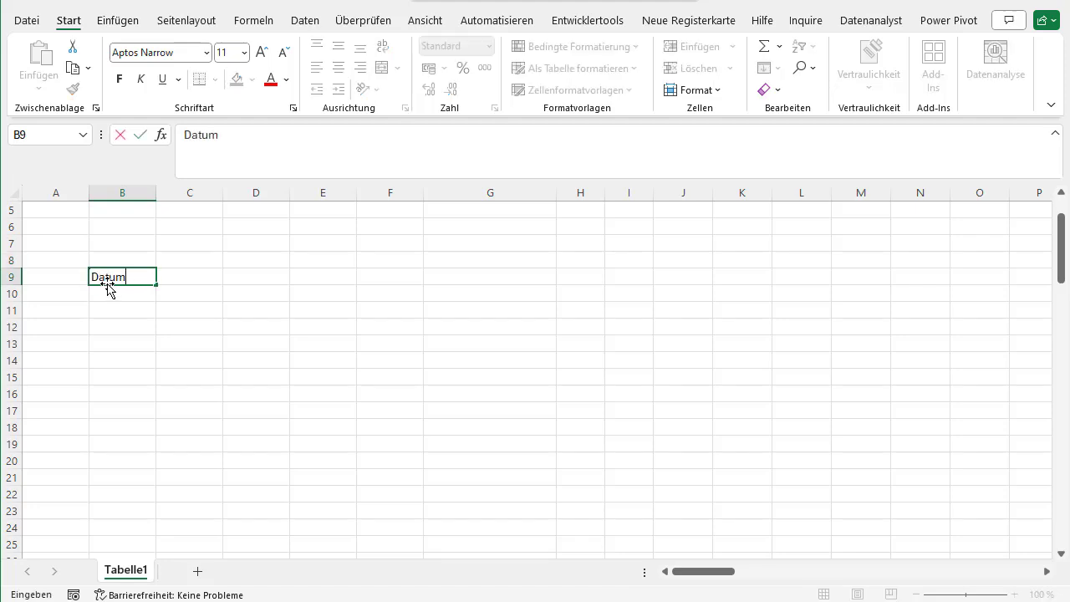
key(Tab)
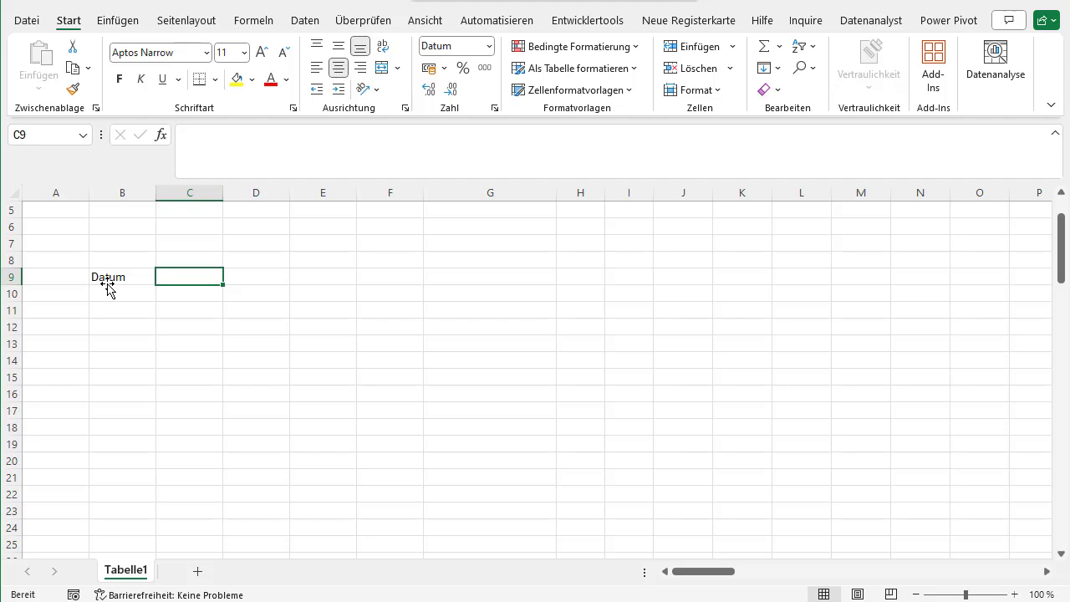
text(Betrag)
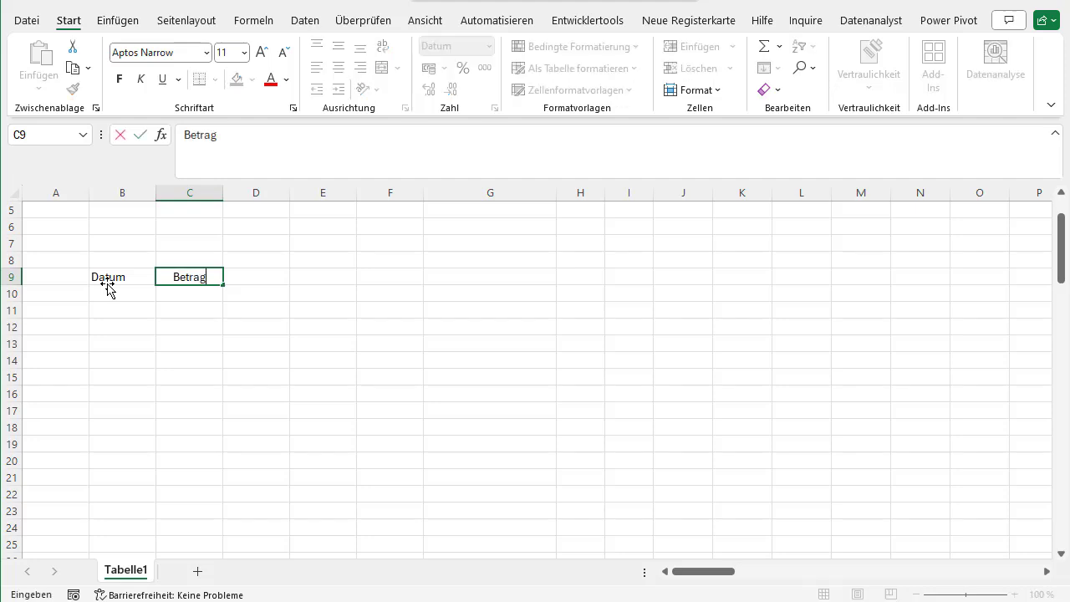
key(Return)
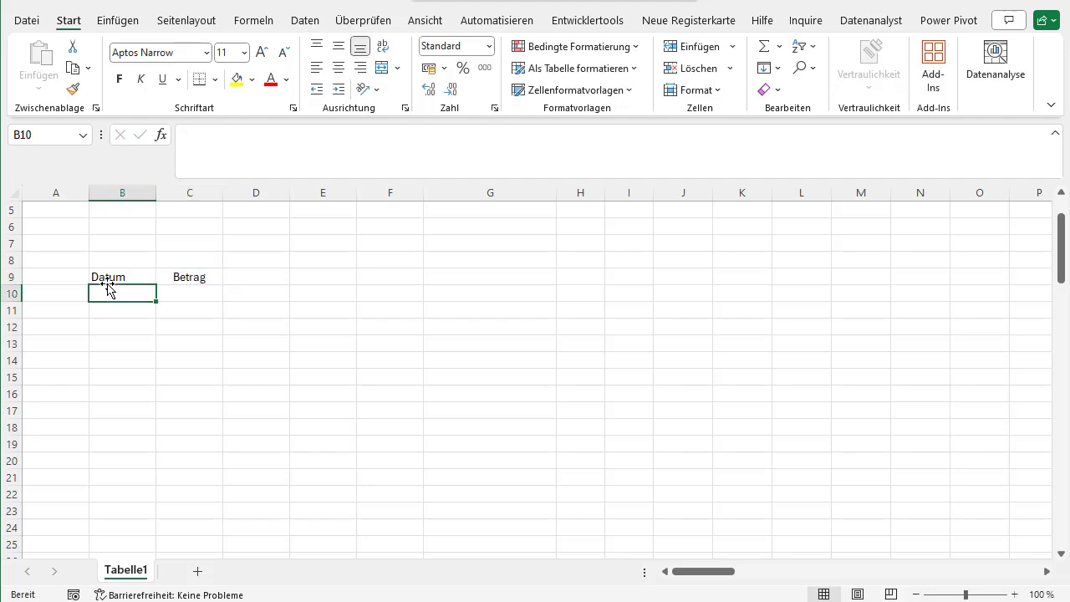
text(1.1.2024)
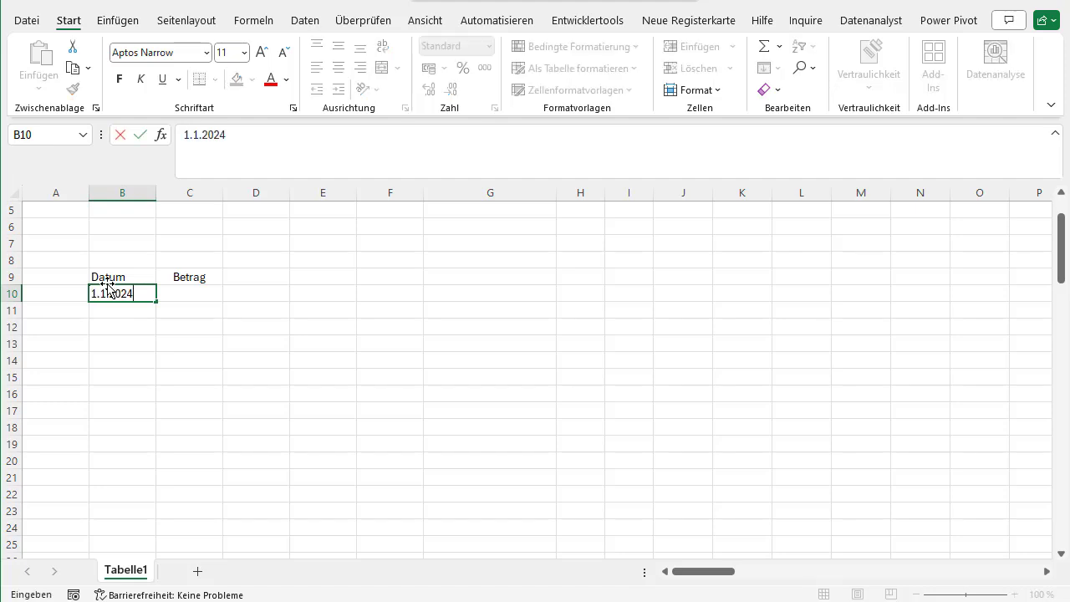
key(Return)
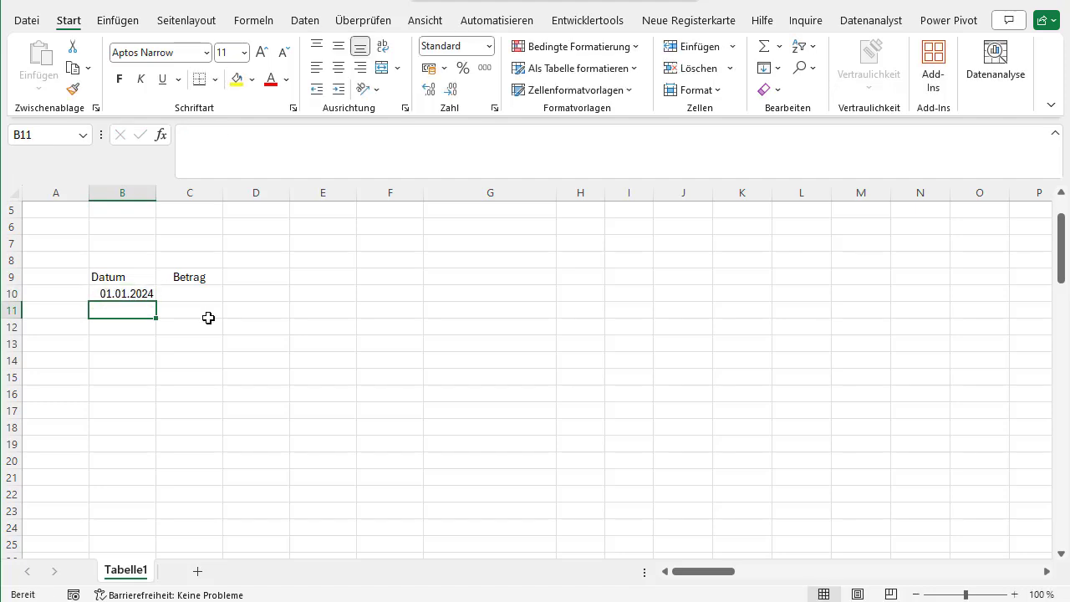
- Fill column B with daily dates down to 31.03.2024 in row 100
click(137, 290)
drag(165, 307, 159, 544)
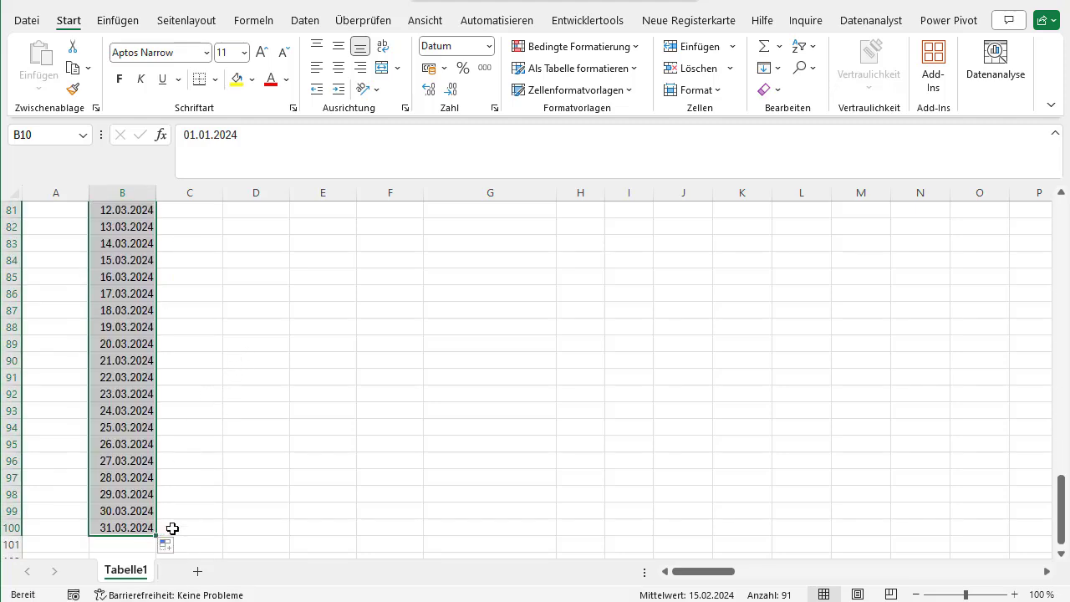
click(200, 524)
key(ctrl+Up)
key(Down)
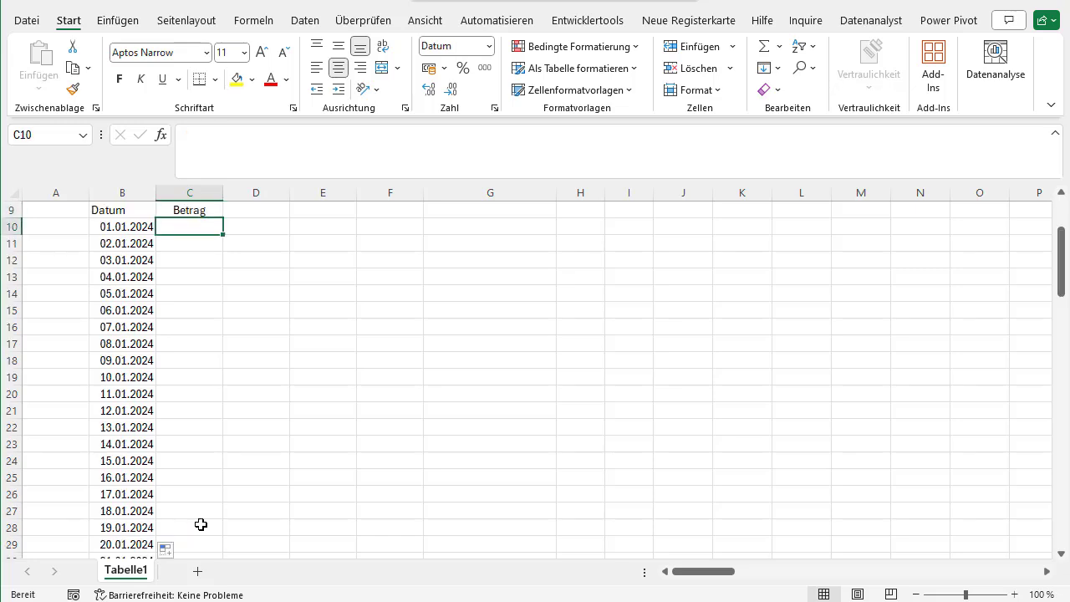
- Enter =ZUFALLSBEREICH(100;500) in C10, format it as Standard, and fill it down beside all dates
text(=ZU)
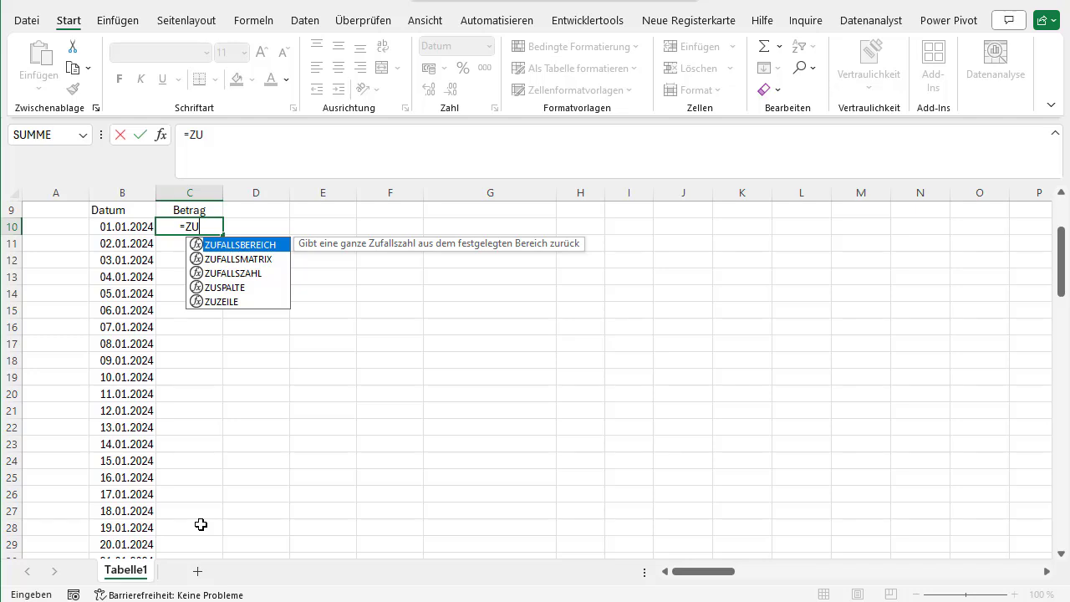
key(Tab)
text(100)
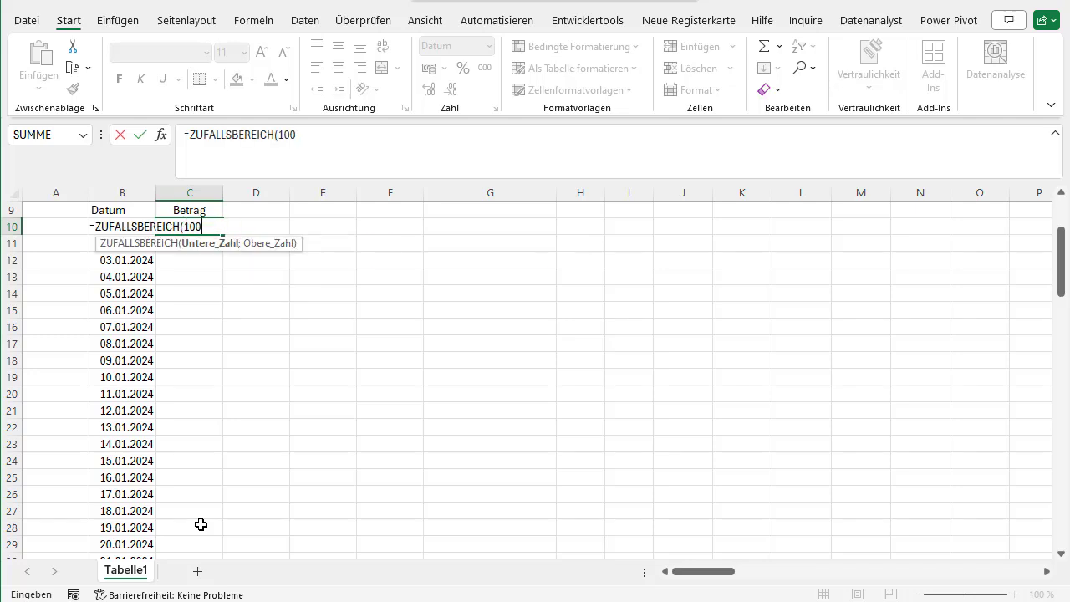
text(;500))
key(Return)
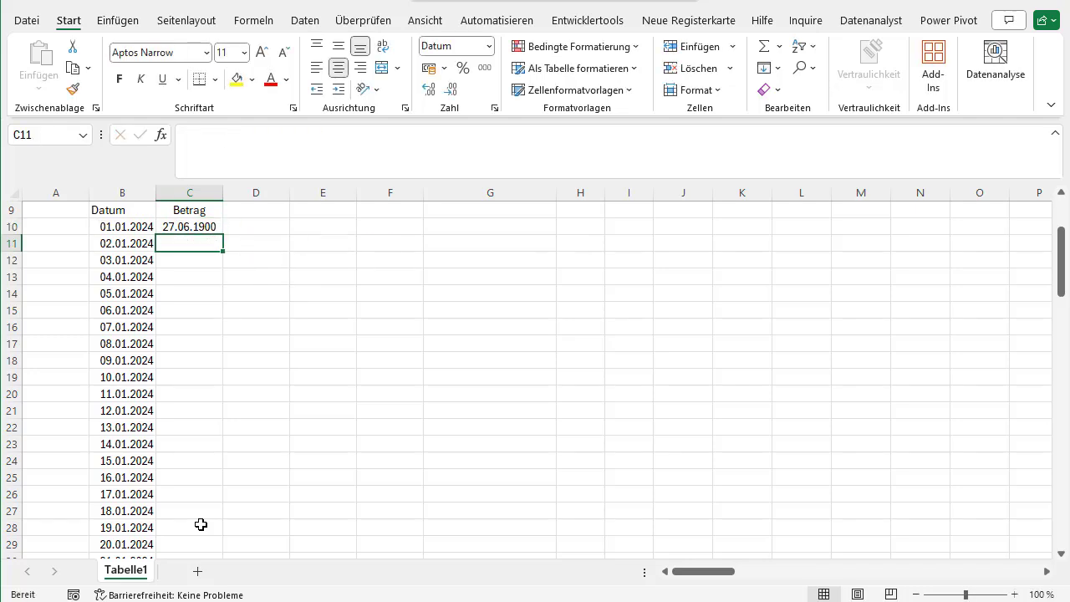
click(210, 228)
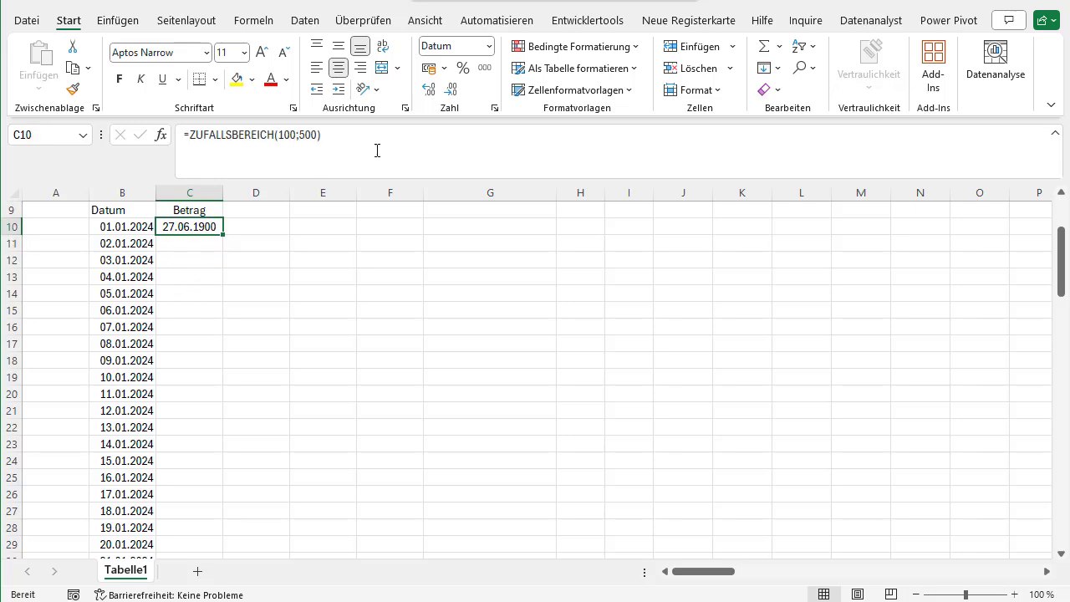
click(489, 46)
click(468, 92)
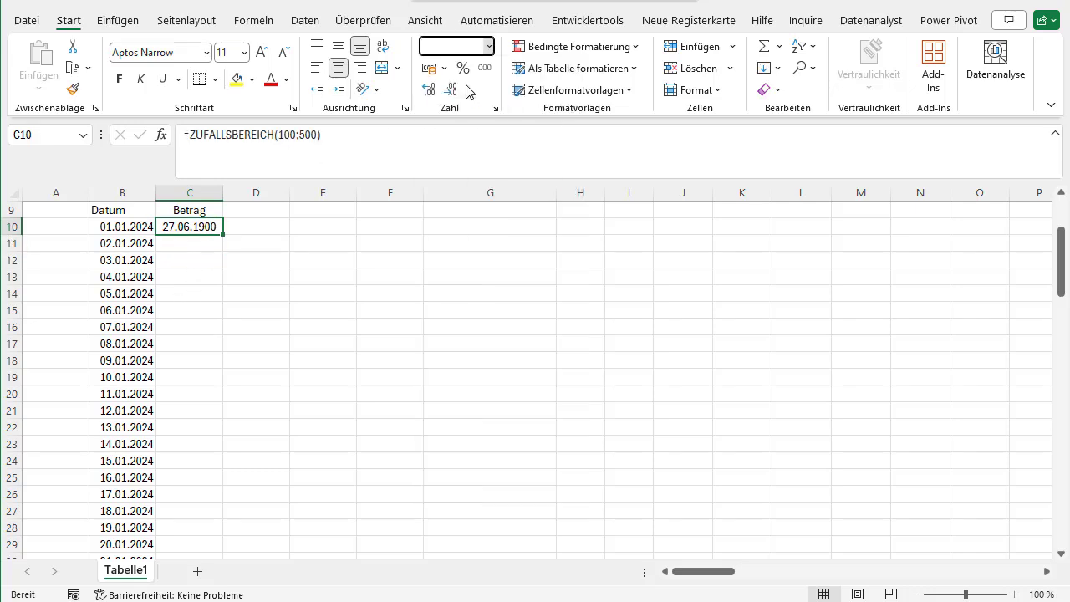
double_click(222, 235)
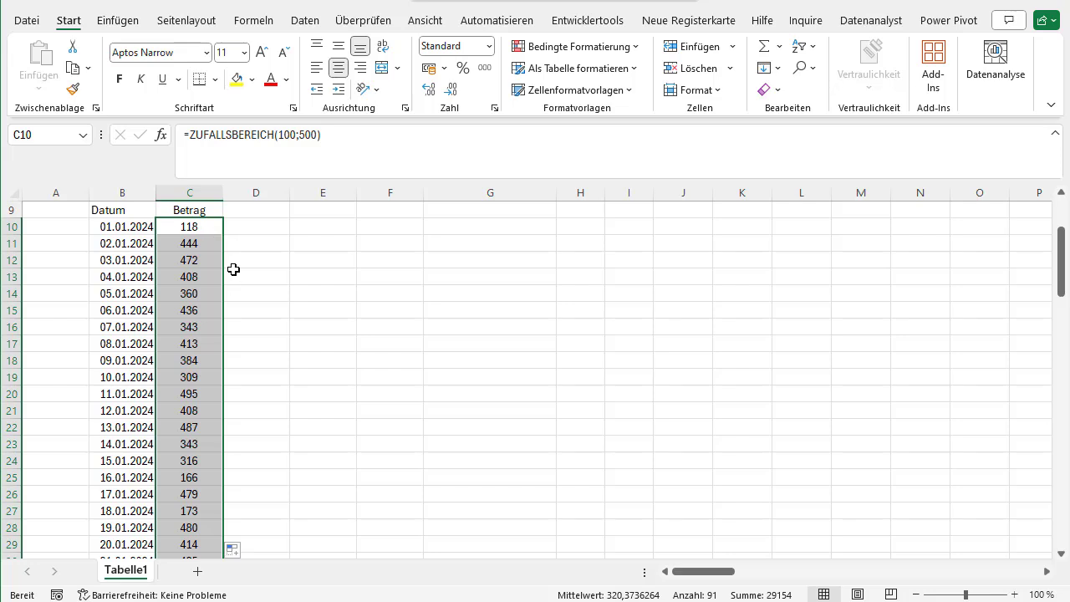
- Paste the random Betrag amounts over themselves as fixed values instead of formulas
key(ctrl+c)
key(ctrl+v)
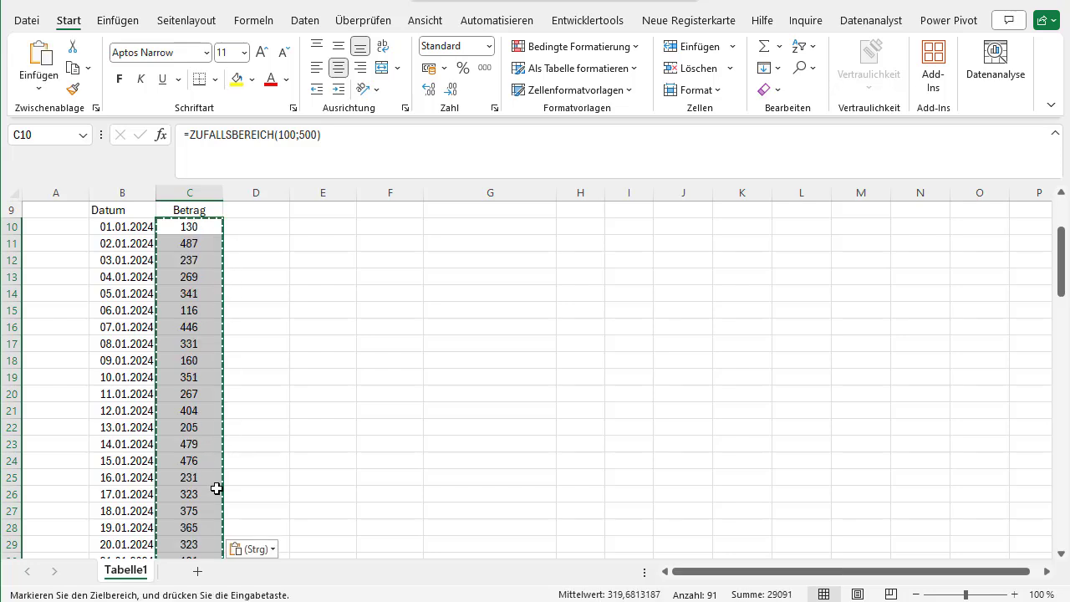
click(250, 550)
key(w)
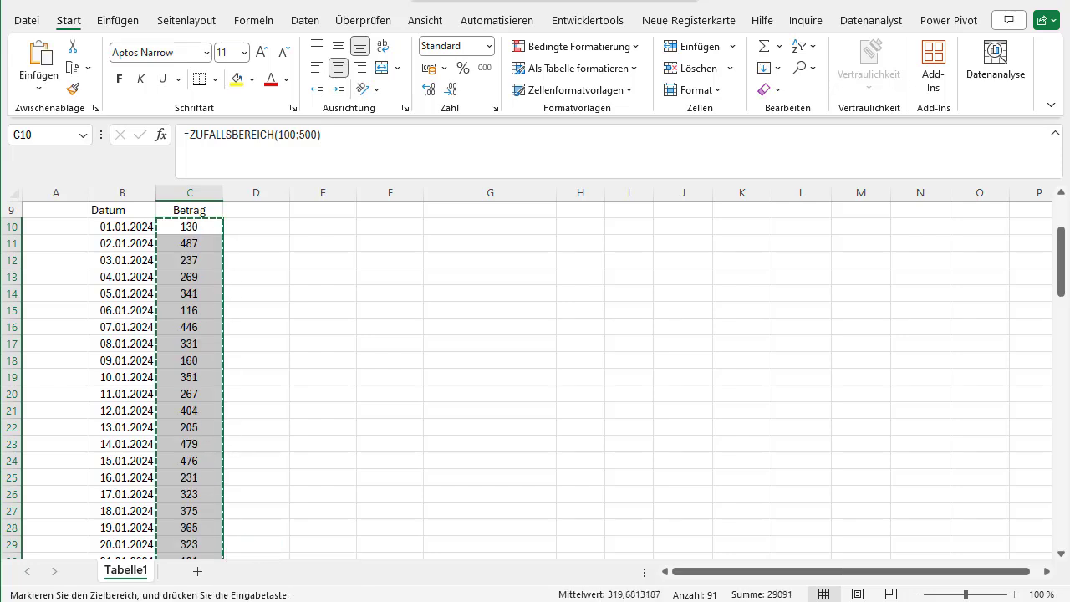
click(198, 326)
drag(144, 218, 160, 209)
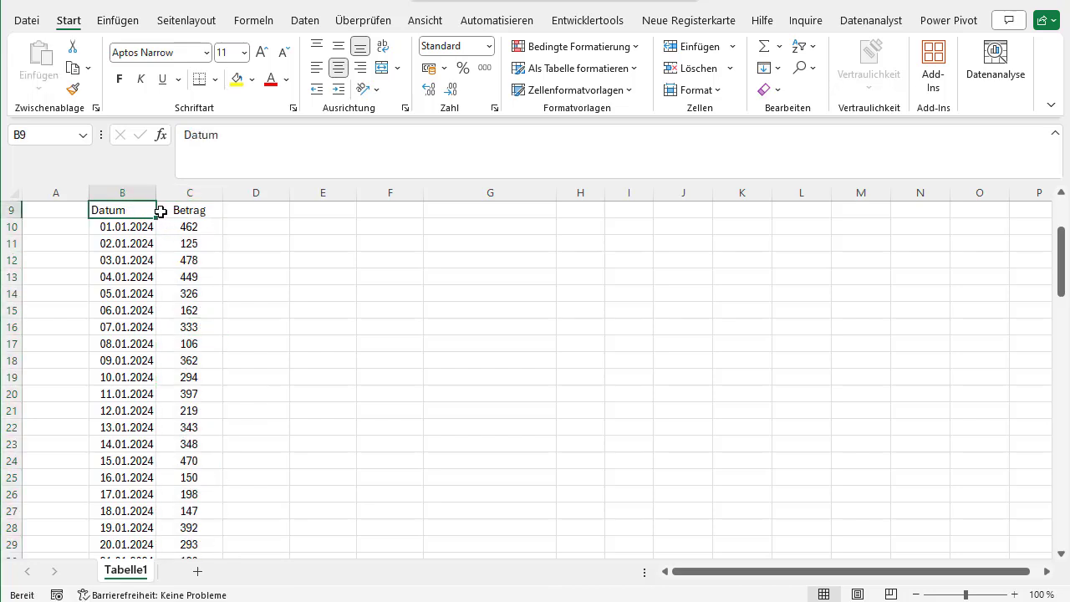
scroll(177, 248, up, 3)
scroll(144, 326, down, 1)
- Select the Datum/Betrag table from the headers down to its last data row
click(144, 326)
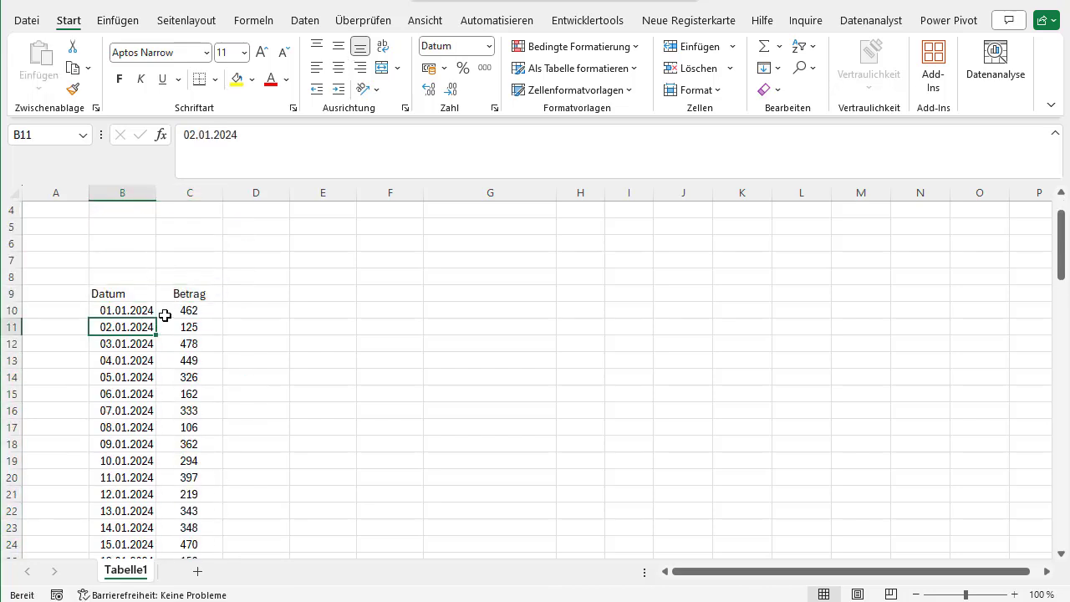
click(135, 312)
drag(134, 297, 164, 315)
key(ctrl+shift+Down)
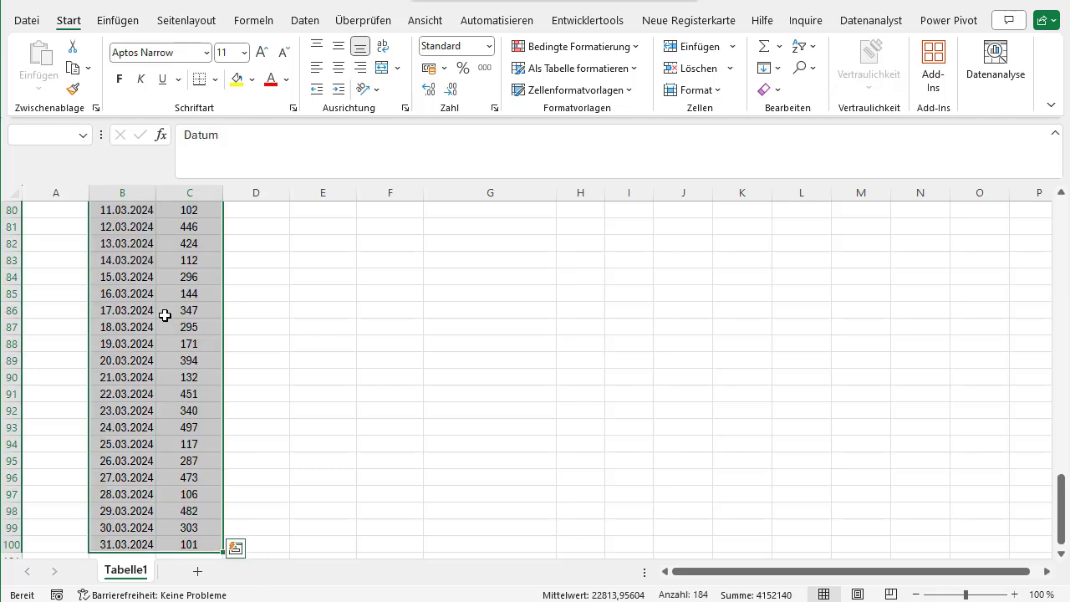
key(Up)
key(Up)
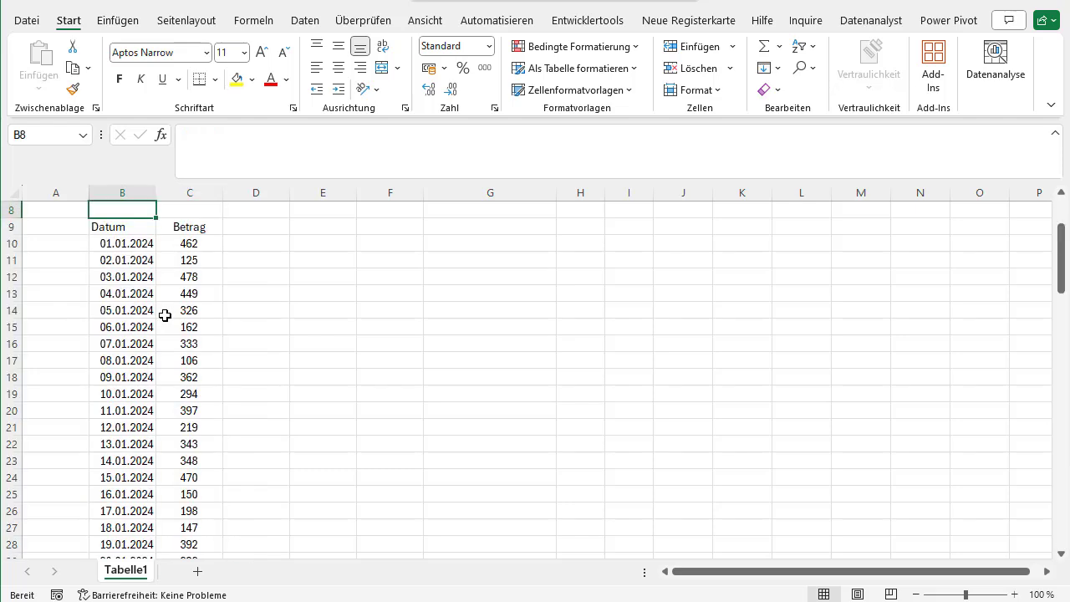
scroll(251, 281, up, 2)
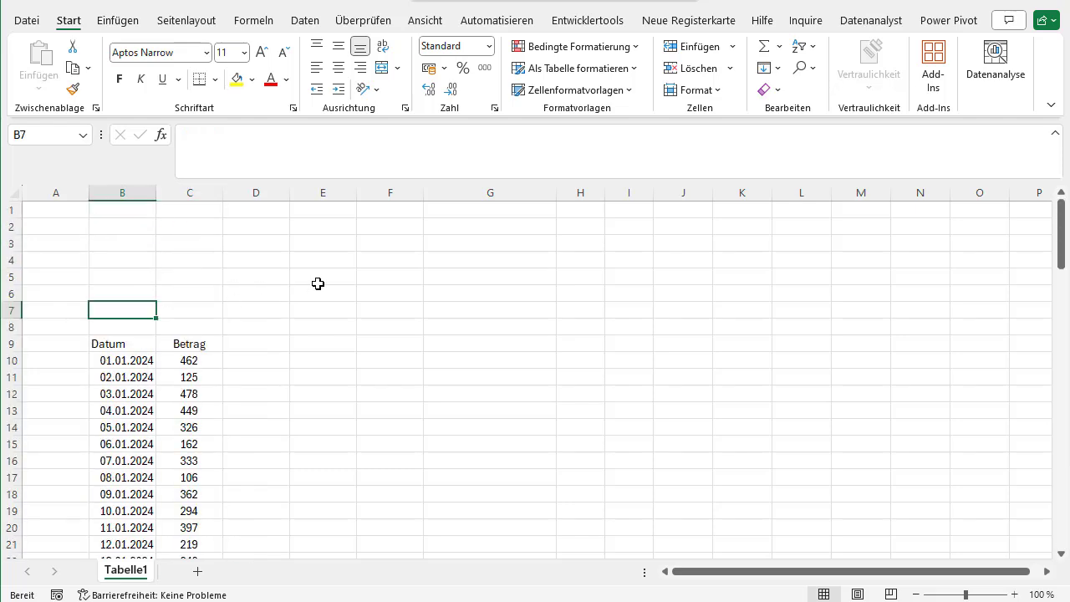
- Label E9 as MEDIAN and enter =MEDIAN(C10:C100) in F9
click(328, 339)
scroll(318, 332, down, 1)
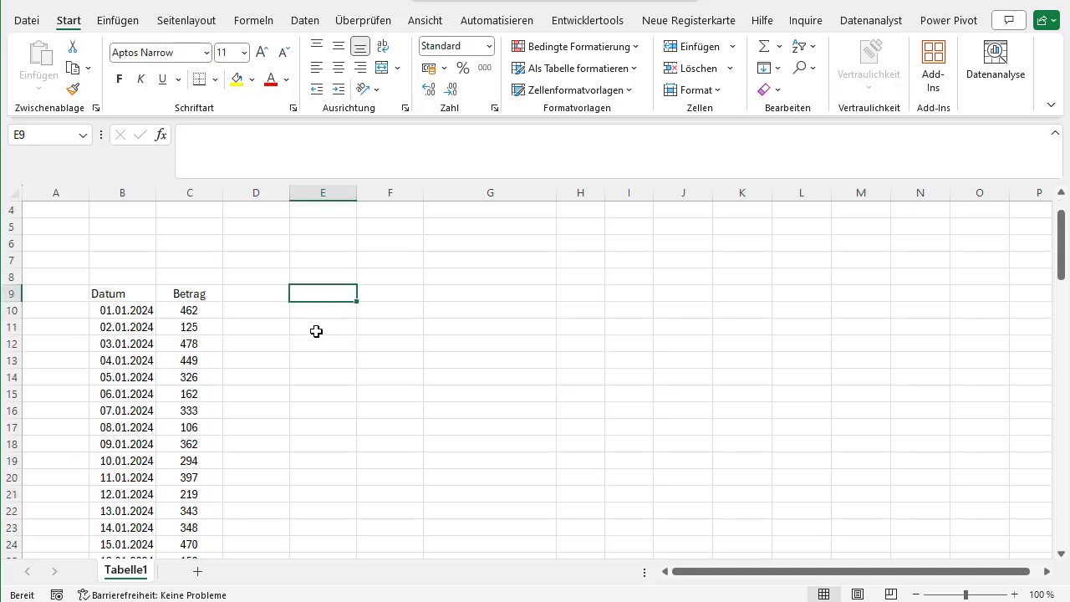
text(MEDIAN)
key(Tab)
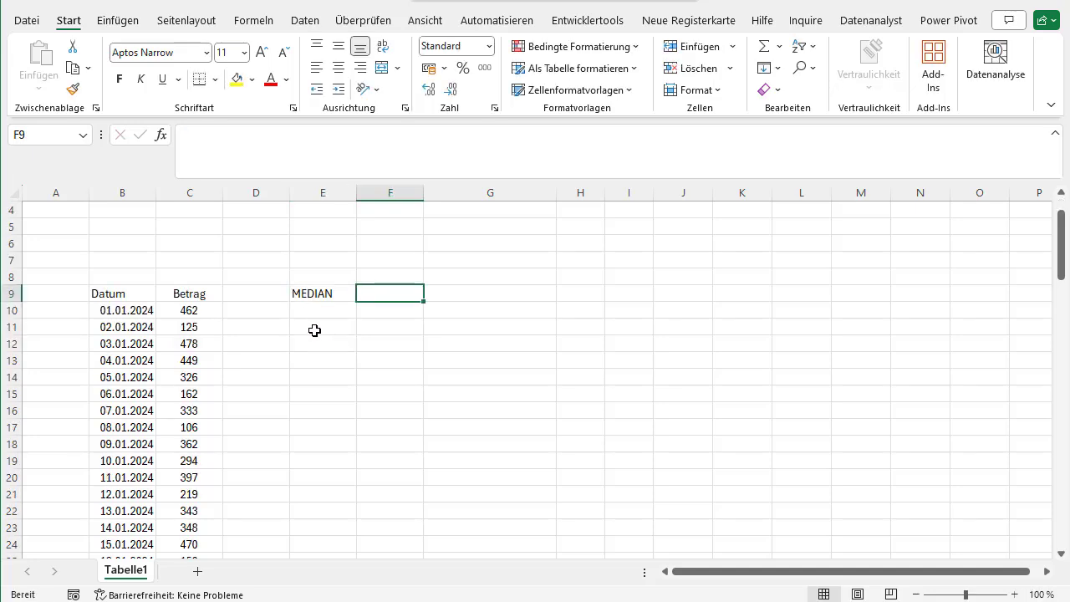
text(=)
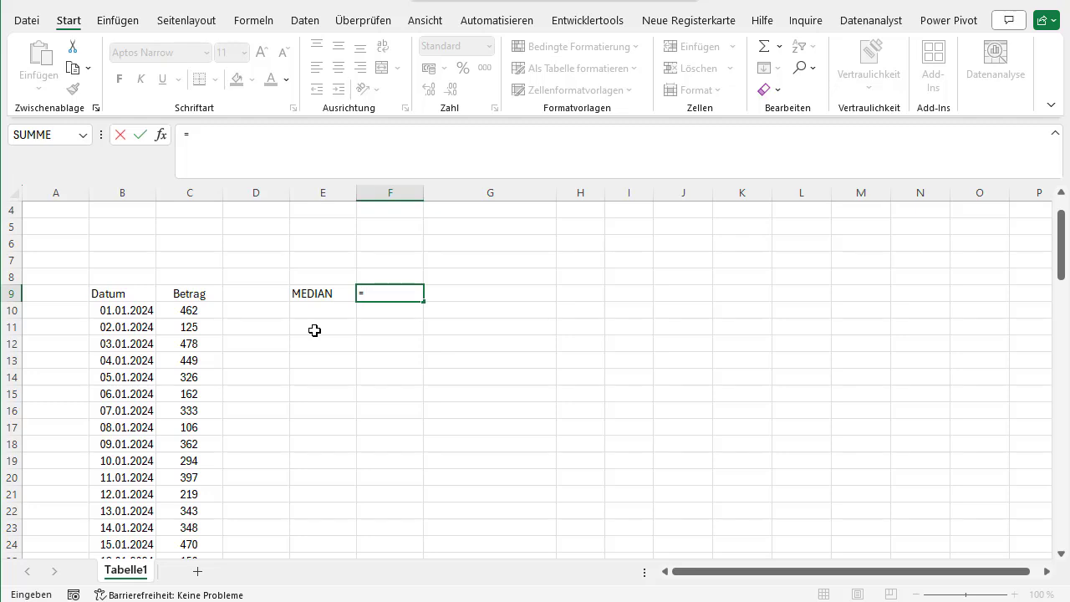
text(MEDIAN()
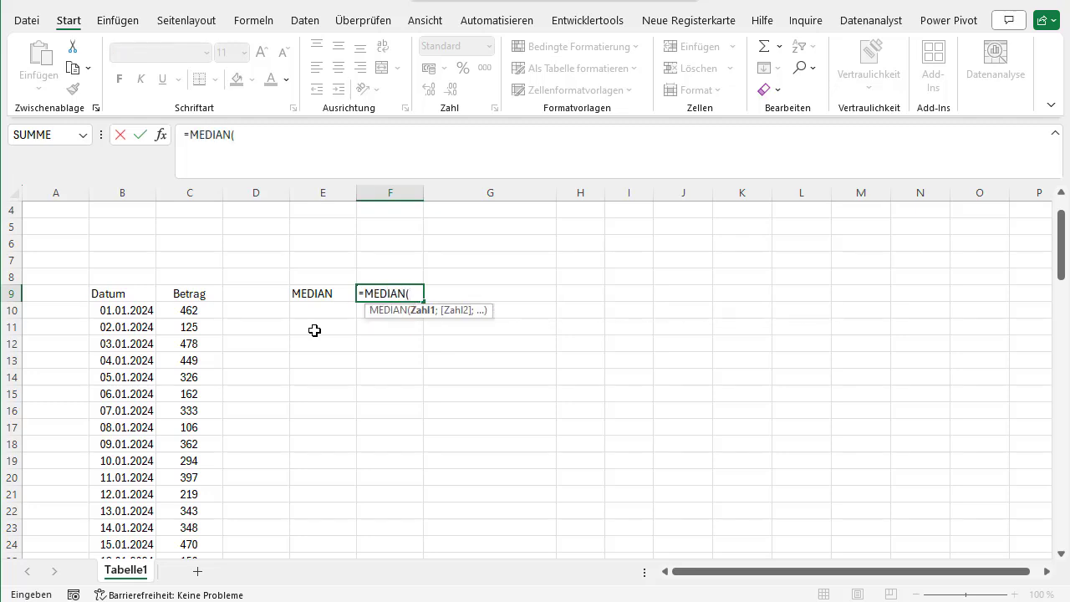
click(181, 311)
key(ctrl+shift+Down)
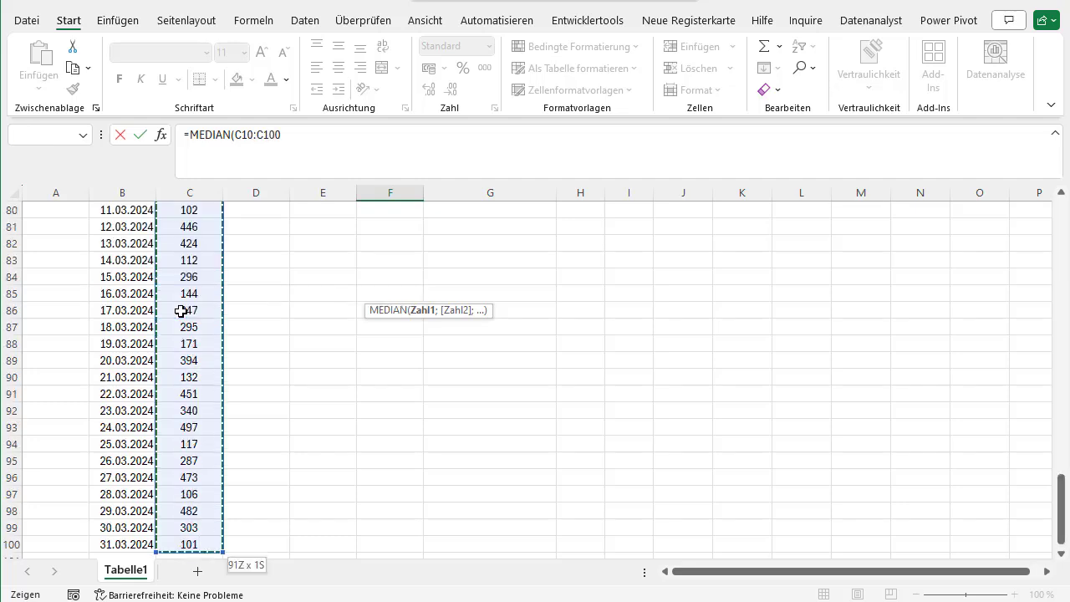
text())
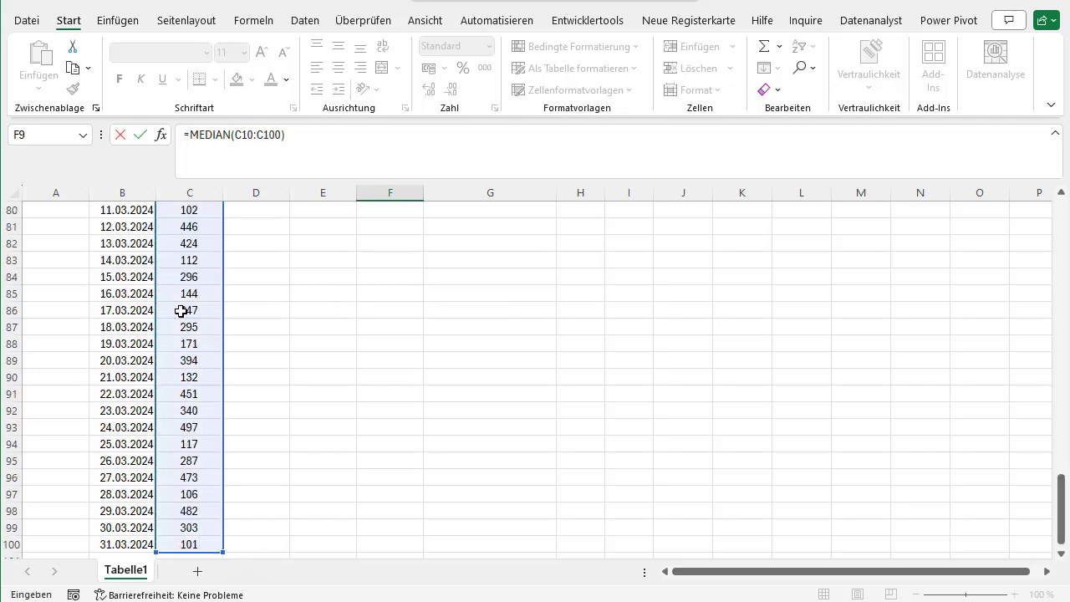
key(Return)
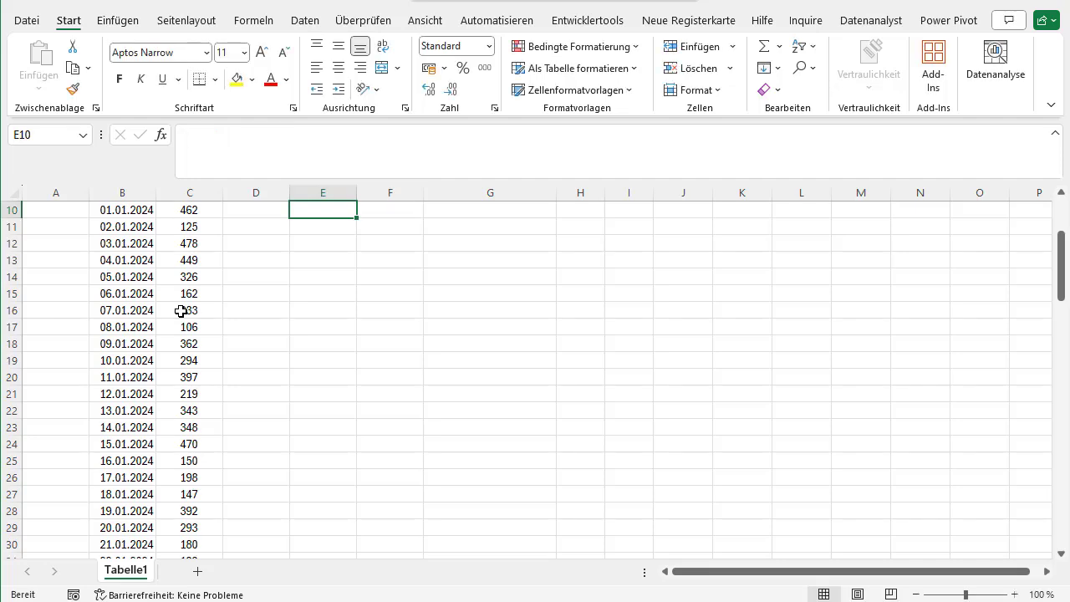
click(407, 349)
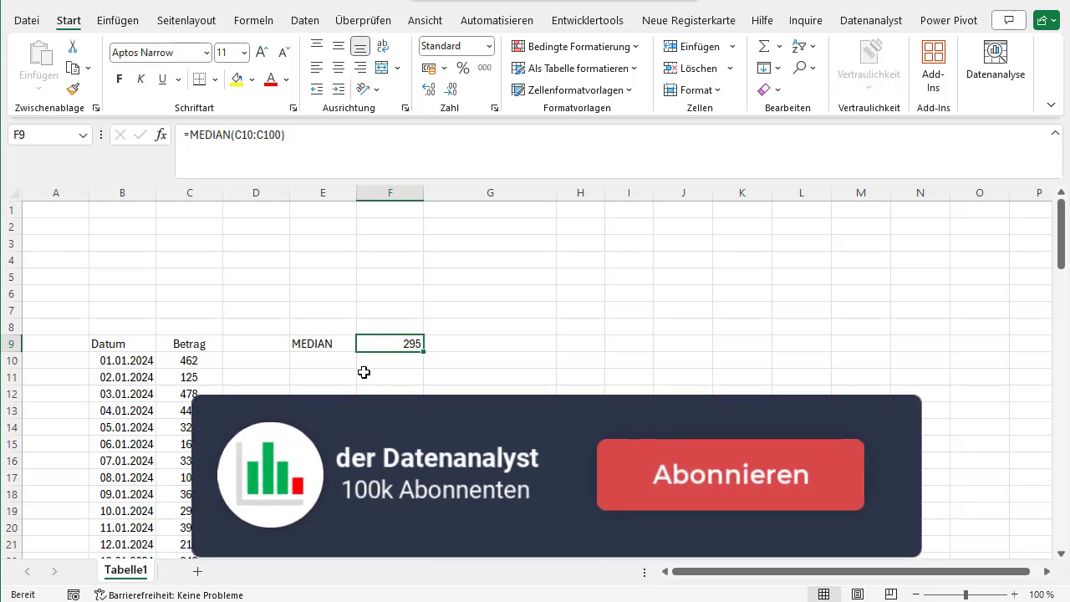
click(345, 361)
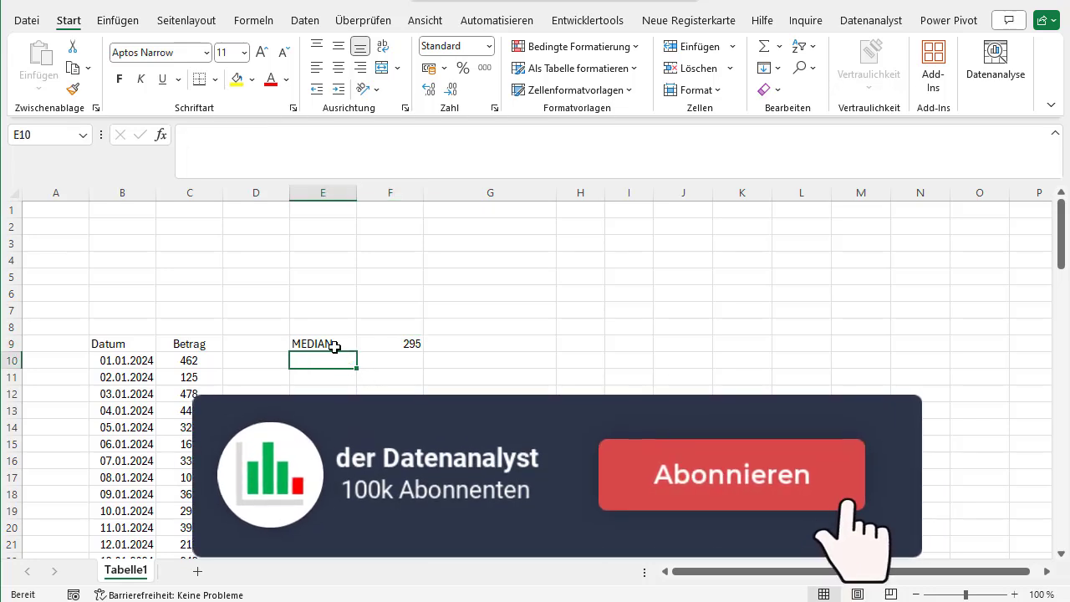
scroll(326, 352, down, 1)
scroll(134, 401, down, 6)
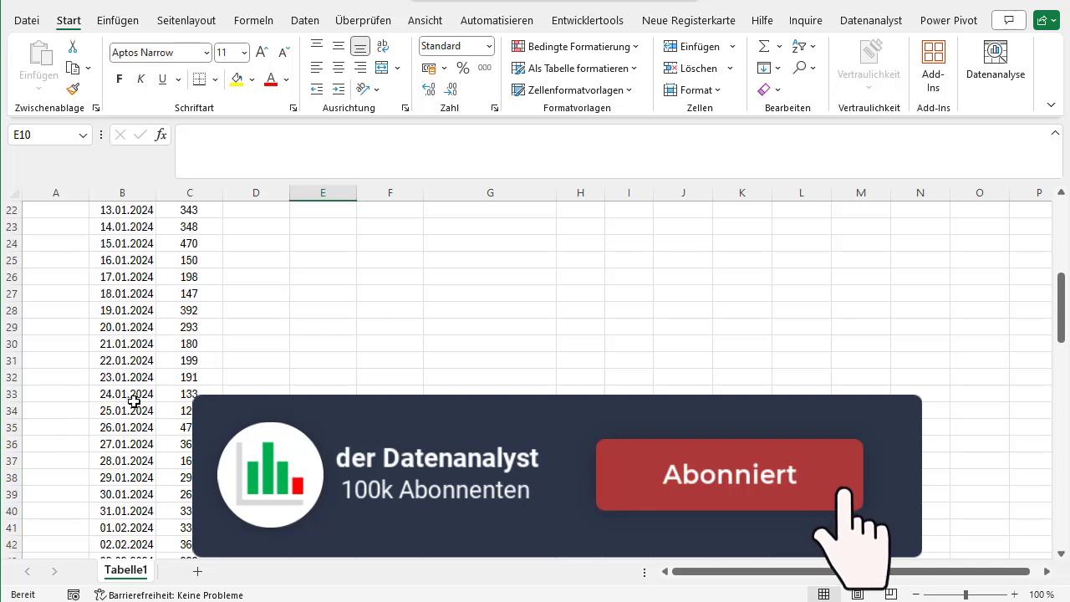
scroll(134, 401, down, 3)
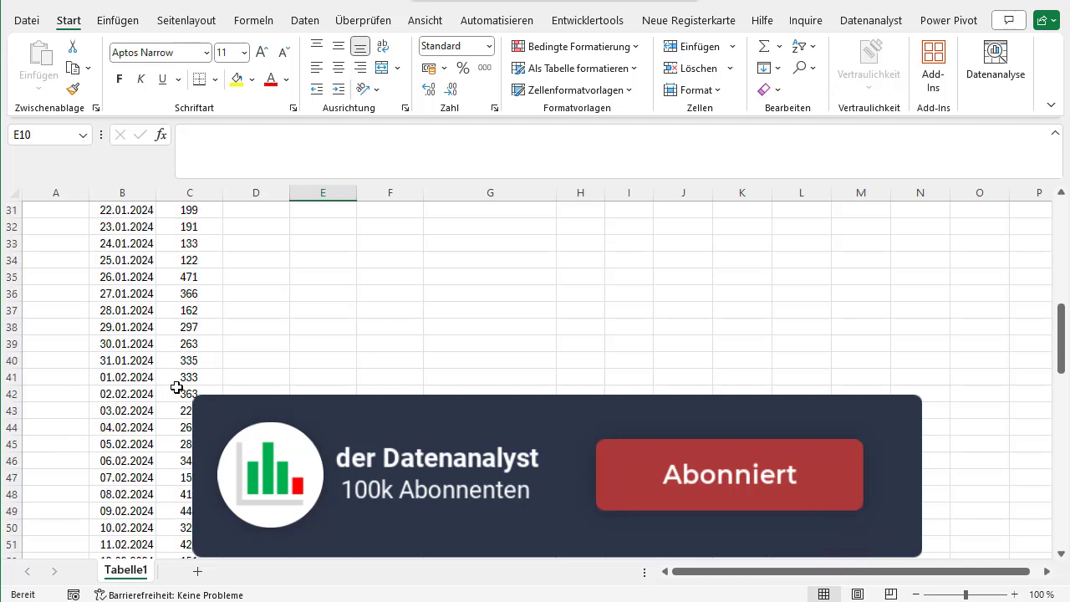
scroll(210, 385, up, 4)
scroll(299, 383, up, 5)
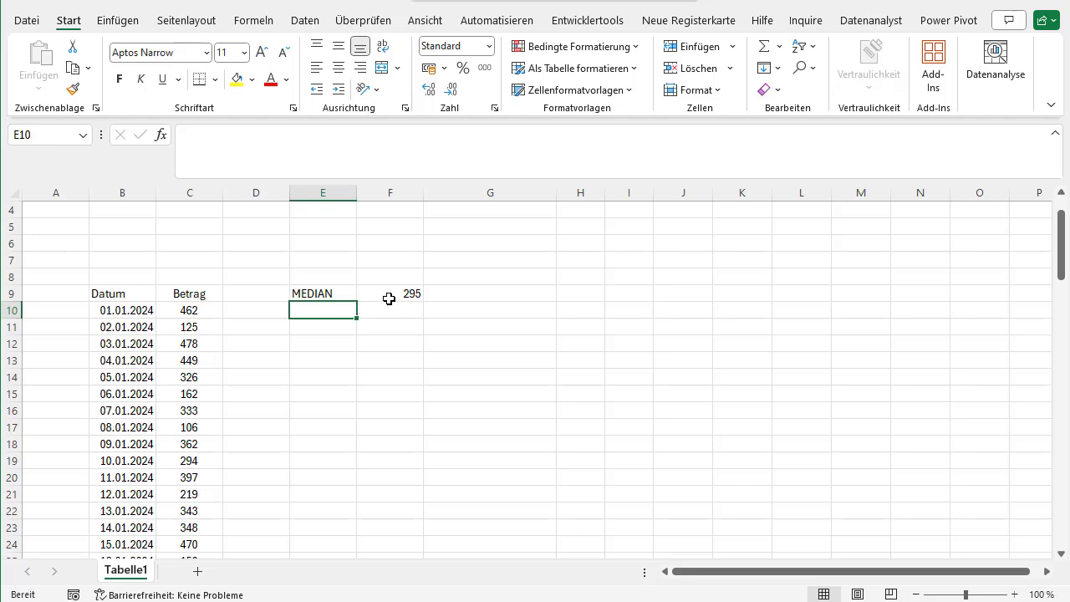
click(387, 296)
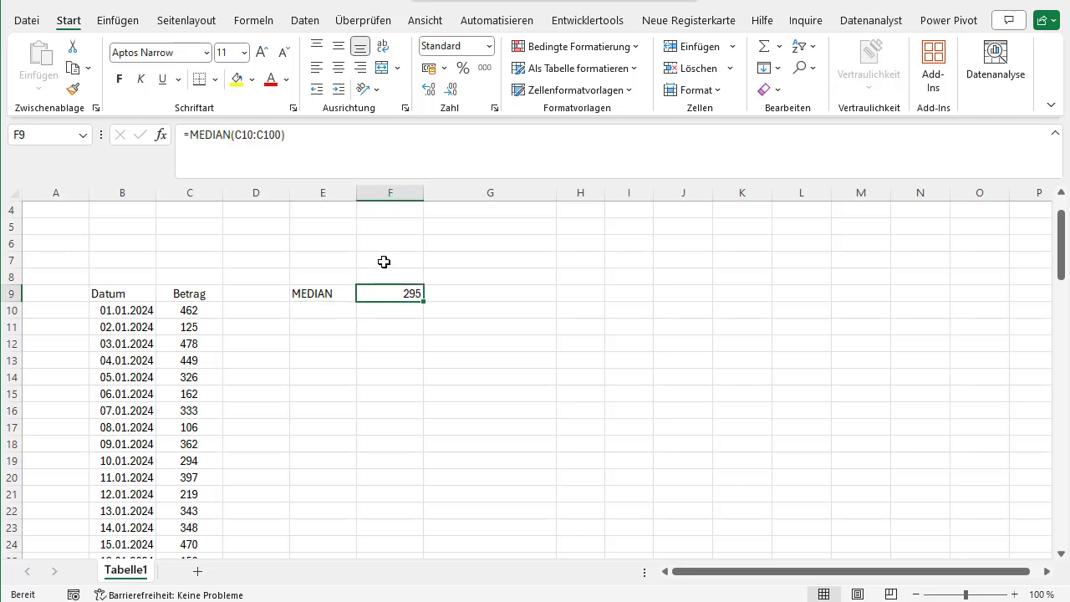
click(387, 312)
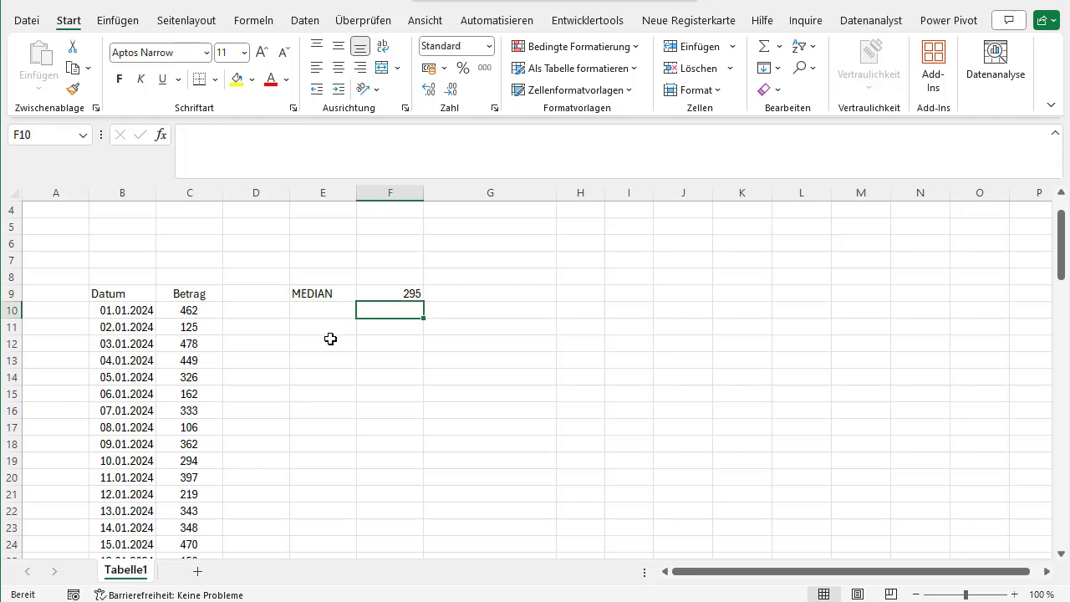
click(324, 342)
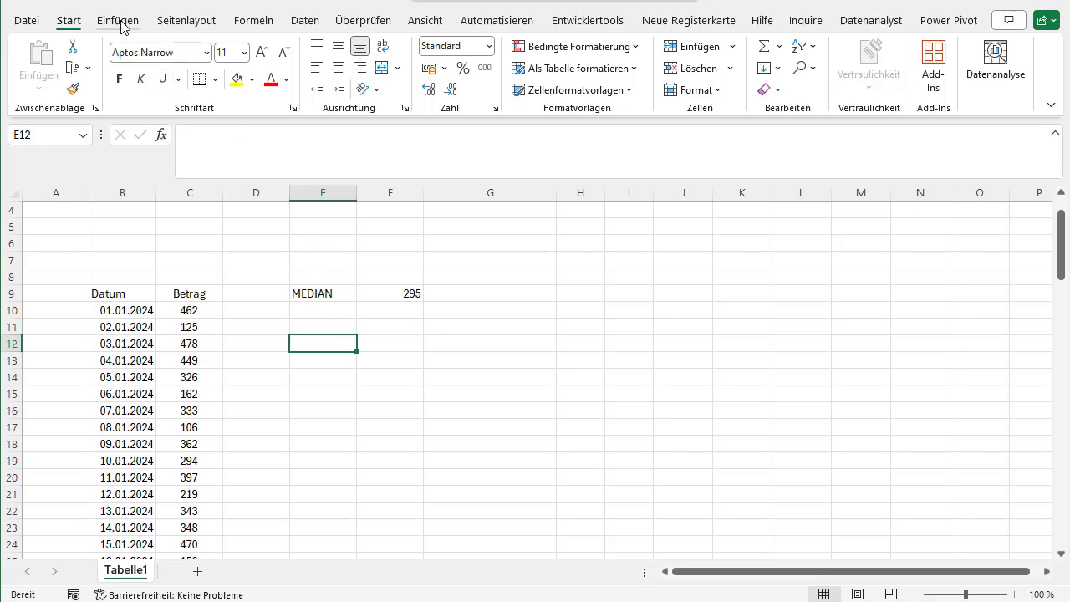
- Insert a PivotTable from Tabelle1!$B$9:$C$100 at E12, adding the data to the data model
click(130, 29)
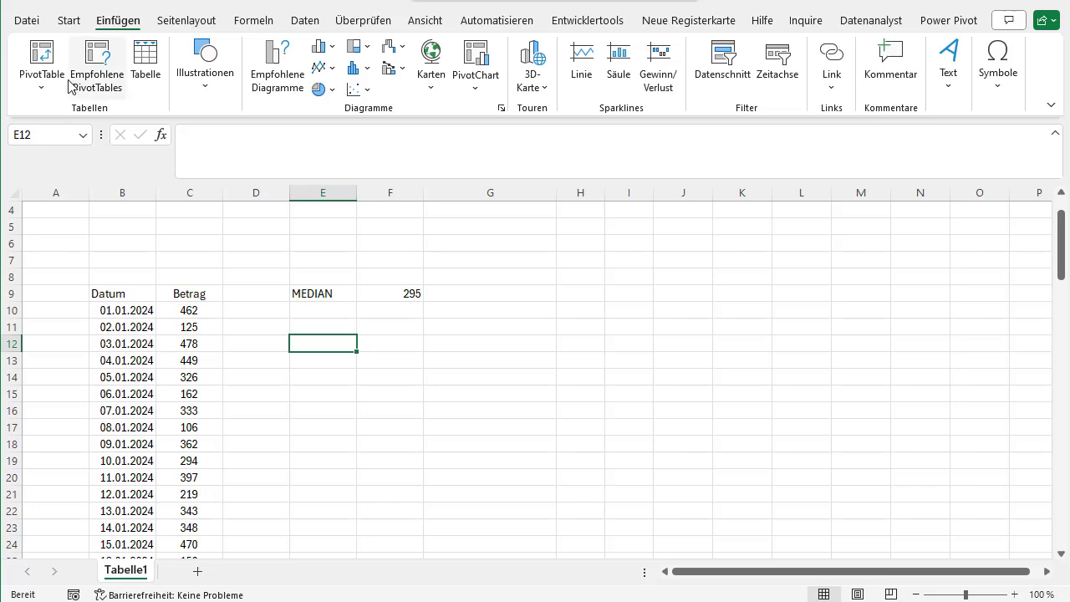
click(42, 52)
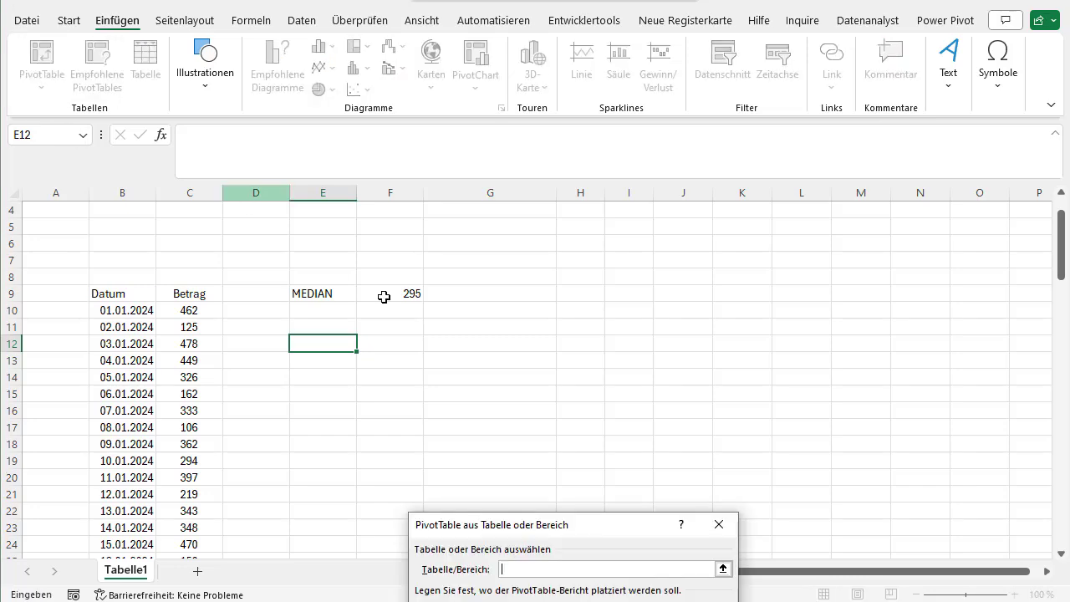
drag(555, 527, 555, 284)
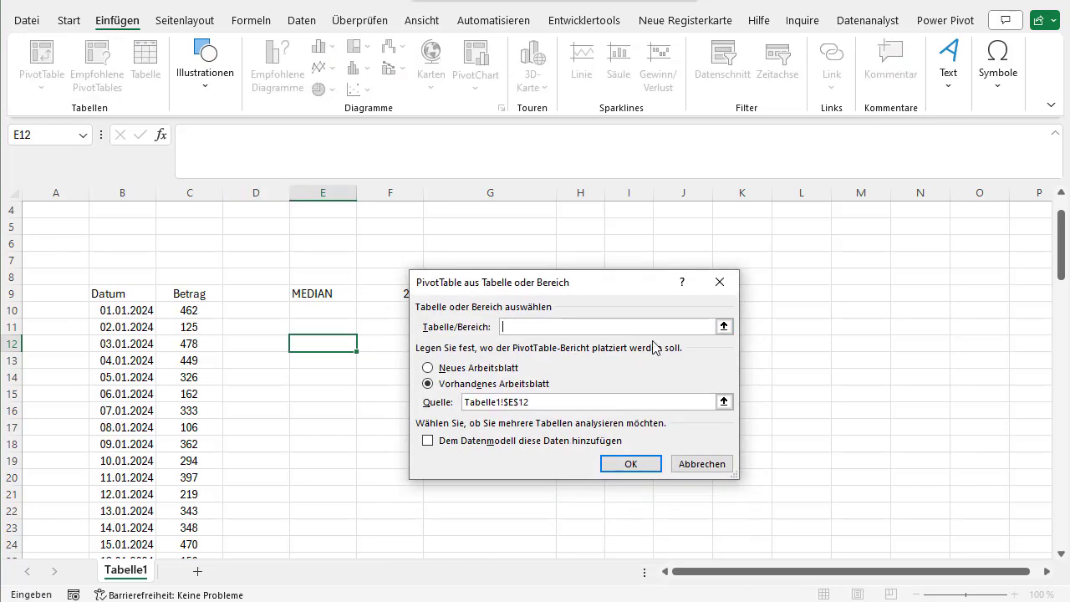
click(724, 326)
drag(136, 294, 198, 295)
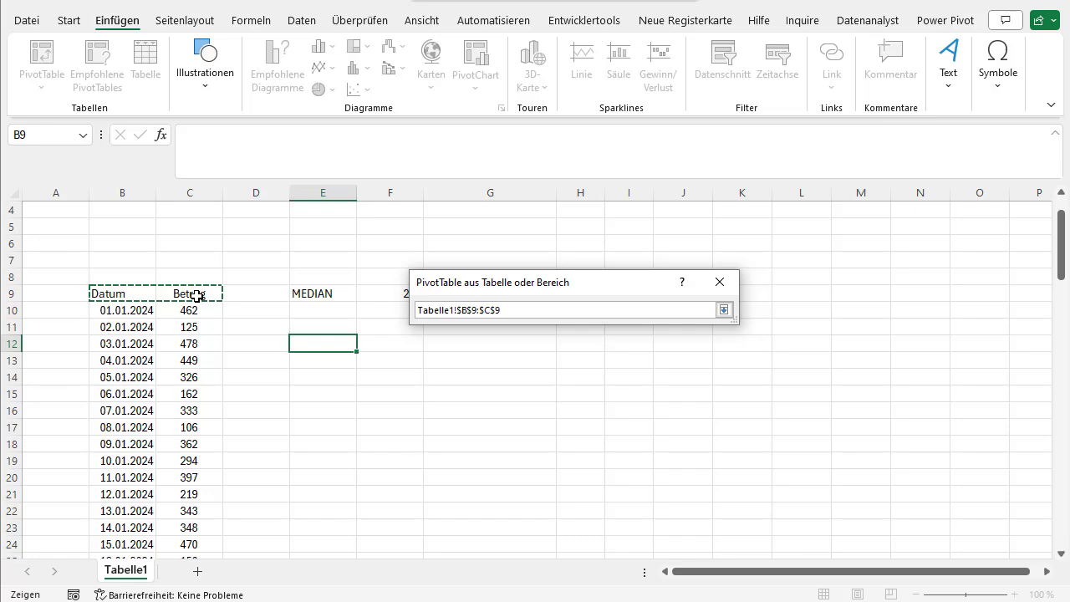
key(ctrl+shift+Down)
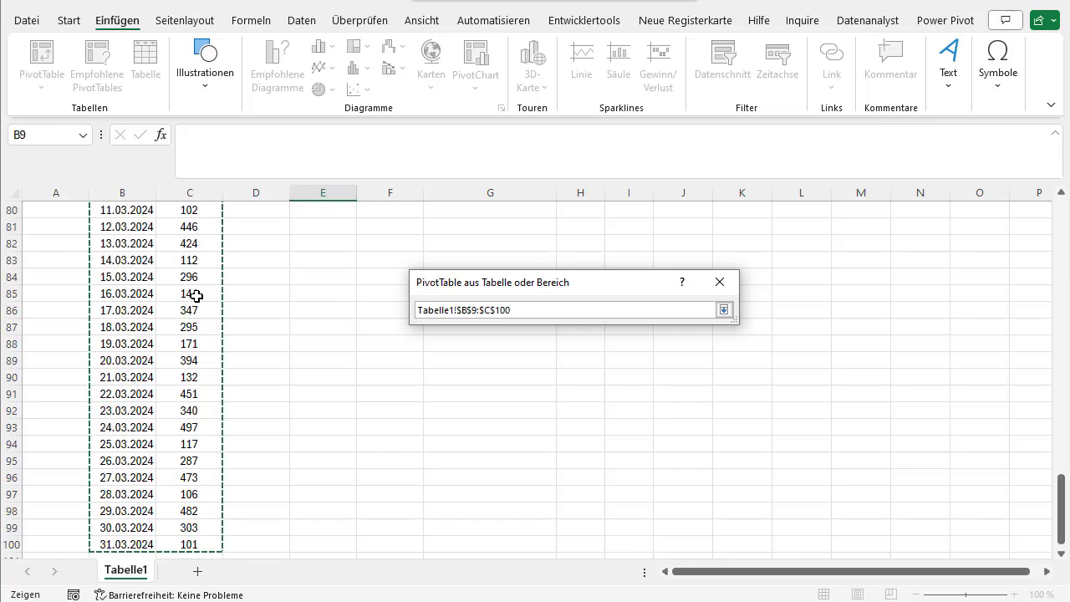
click(724, 310)
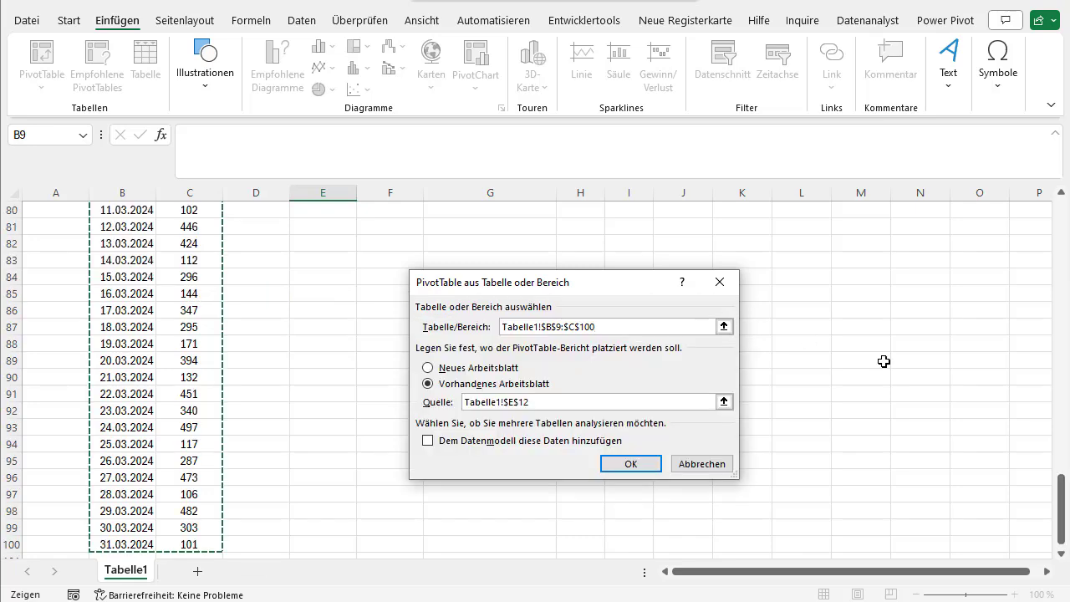
drag(1060, 510, 1051, 249)
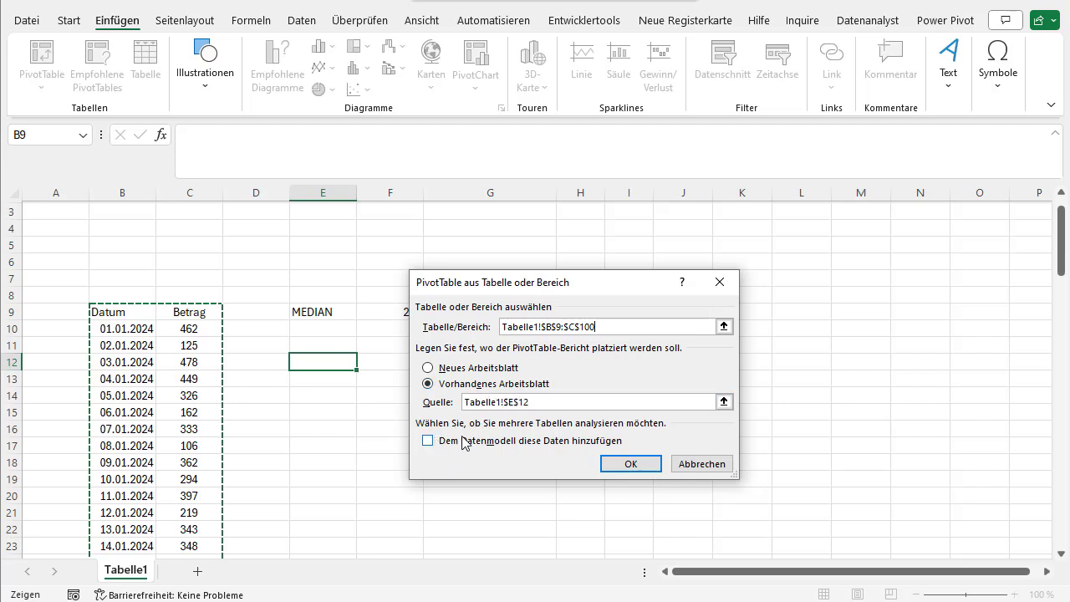
click(432, 443)
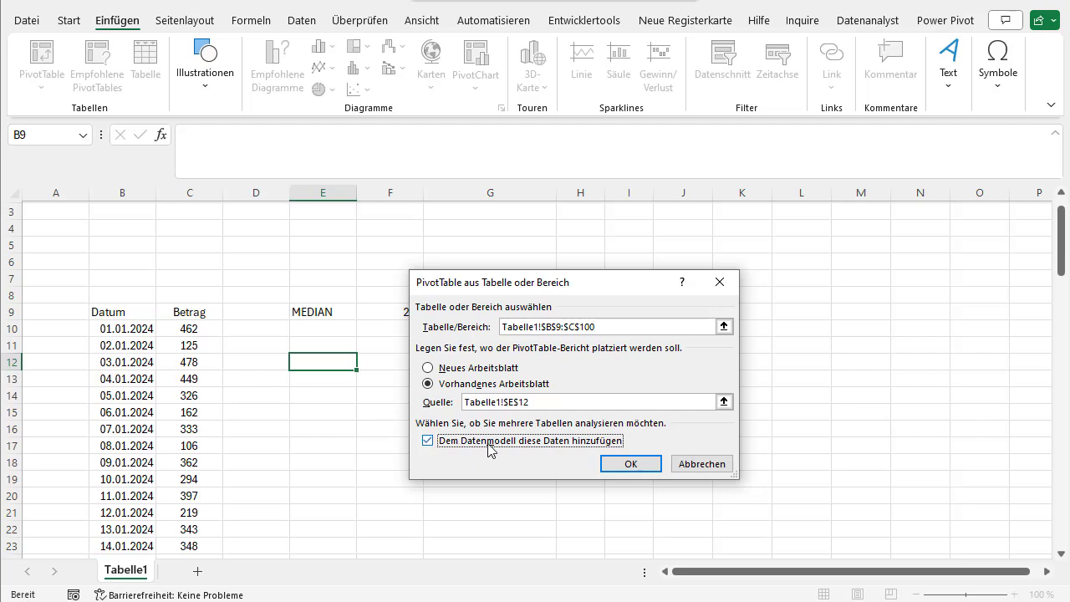
click(629, 466)
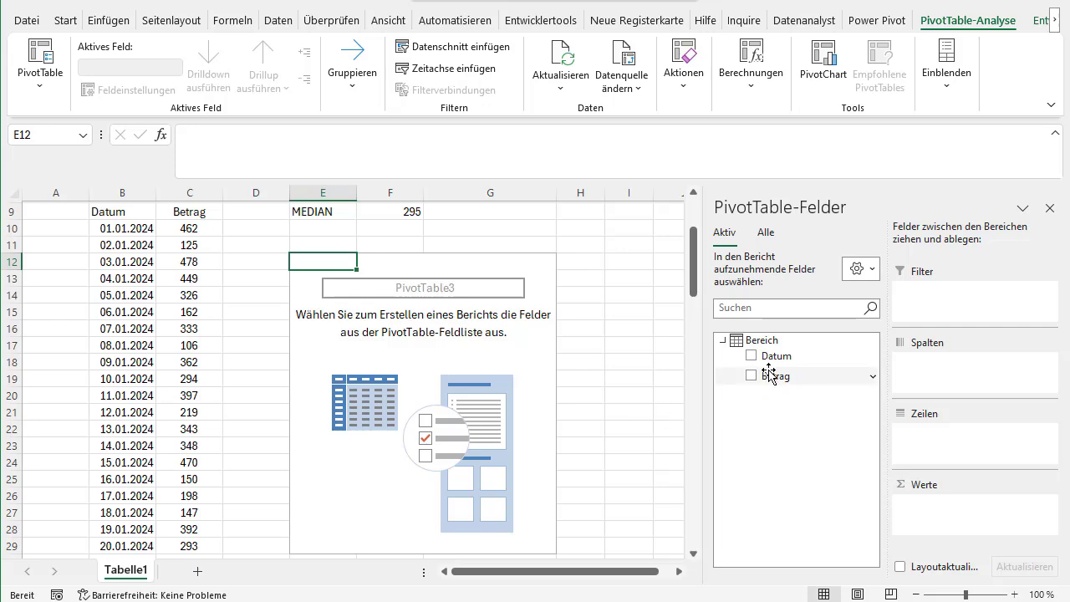
- Put Datum in Zeilen and Betrag in Werte, giving monthly sums Jan 8773, Feb 9191, Mrz 8509
drag(762, 357, 948, 440)
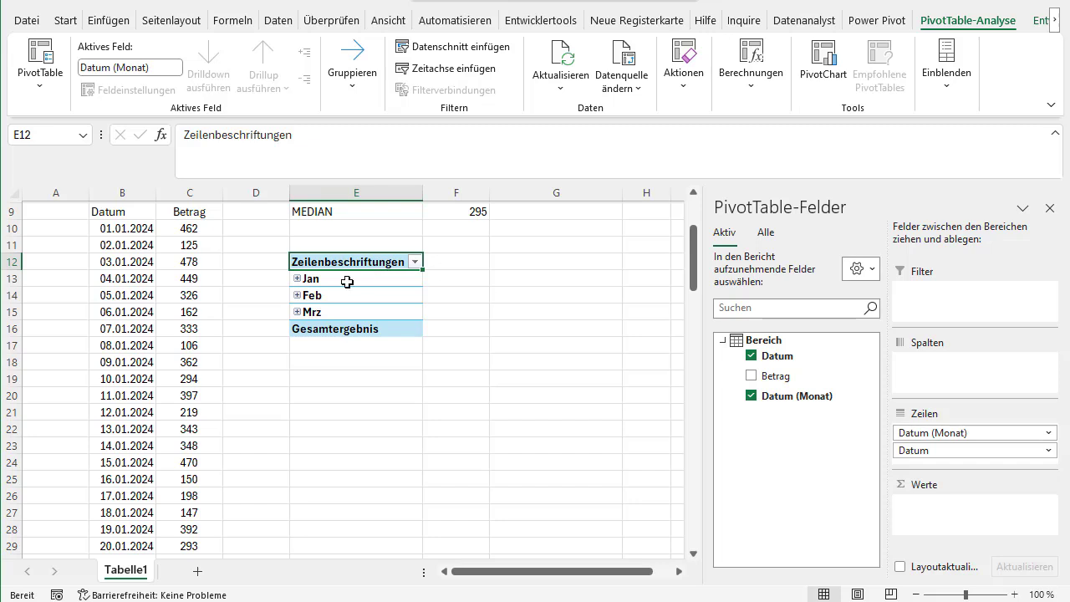
click(297, 278)
click(296, 279)
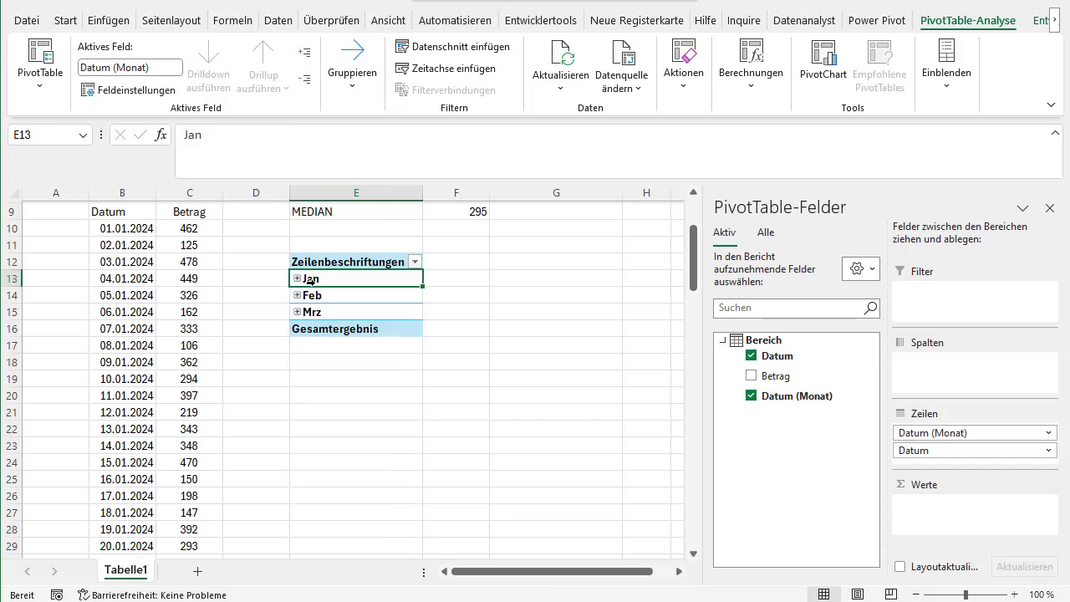
scroll(356, 306, up, 1)
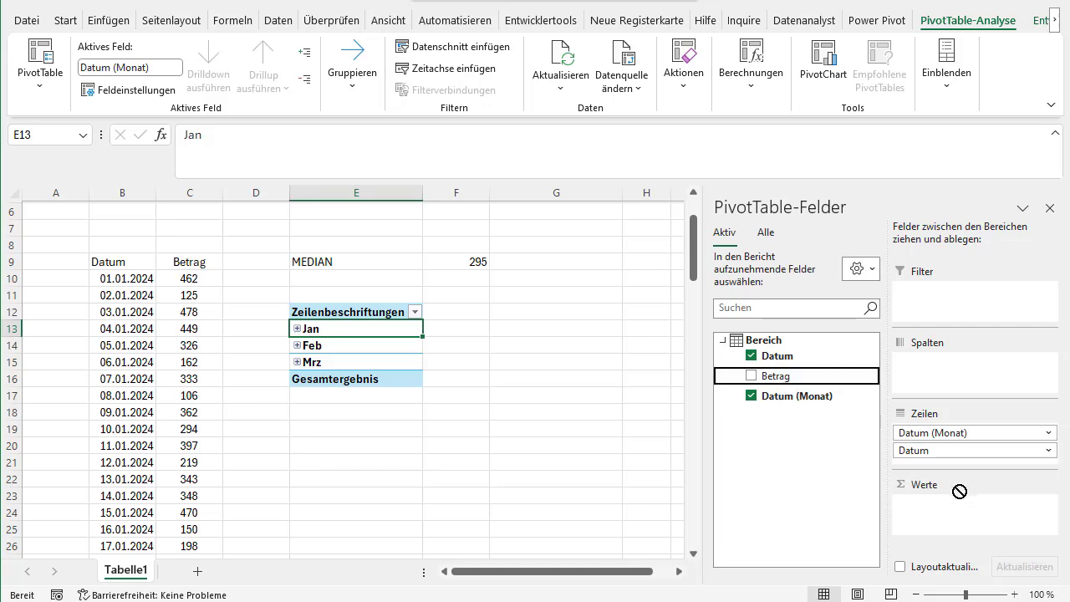
drag(786, 376, 960, 508)
drag(499, 332, 501, 362)
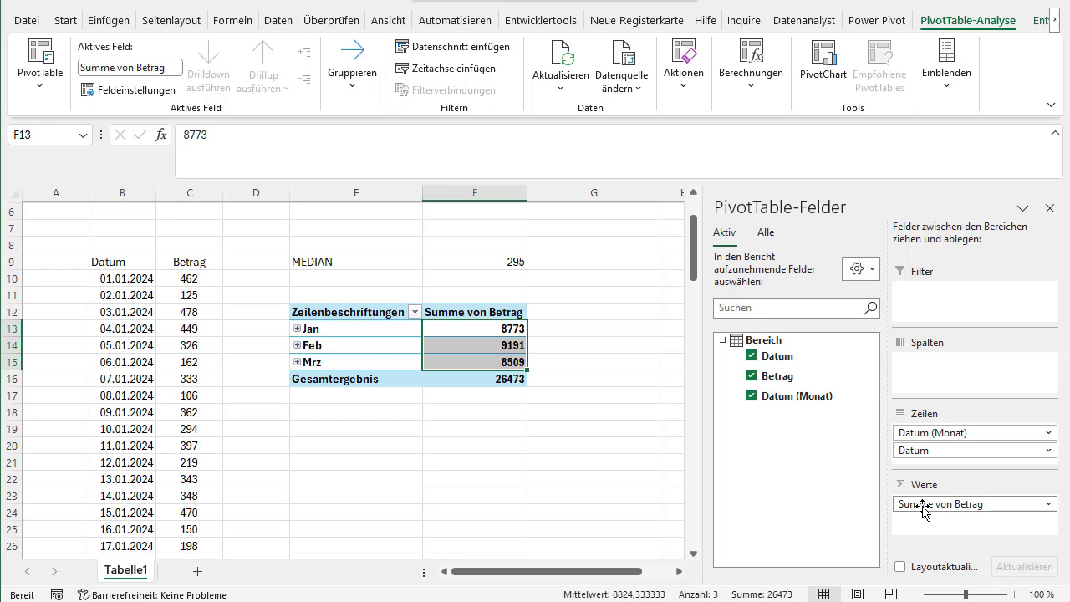
click(923, 505)
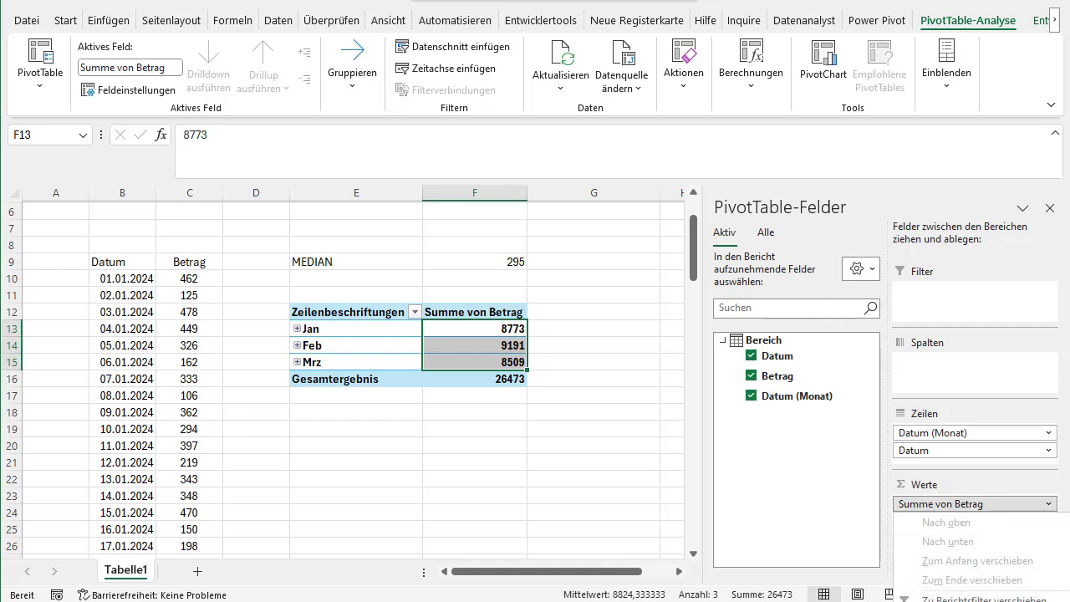
double_click(935, 505)
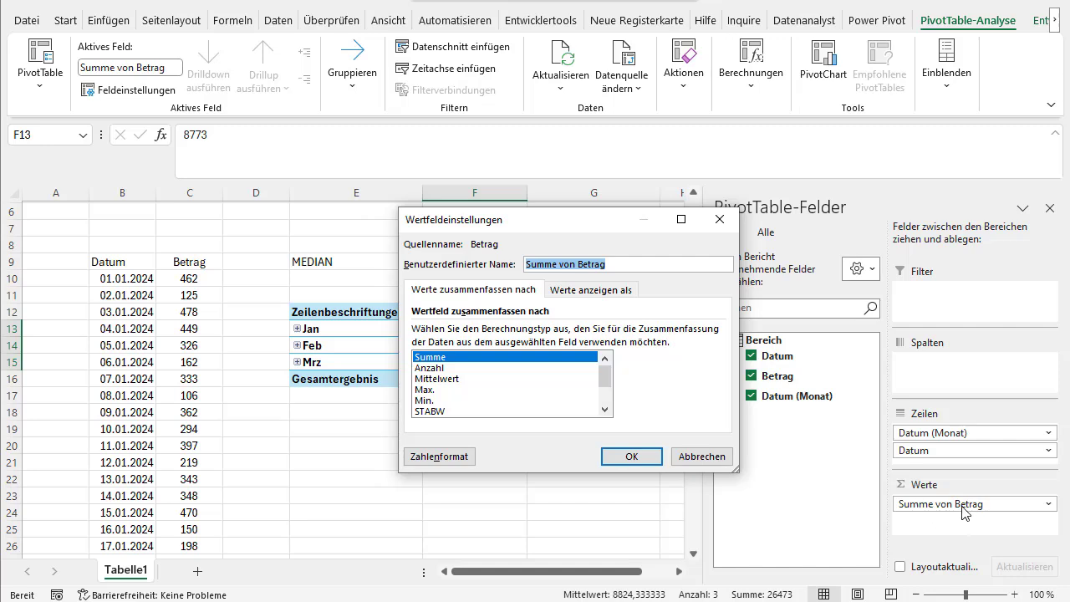
click(604, 408)
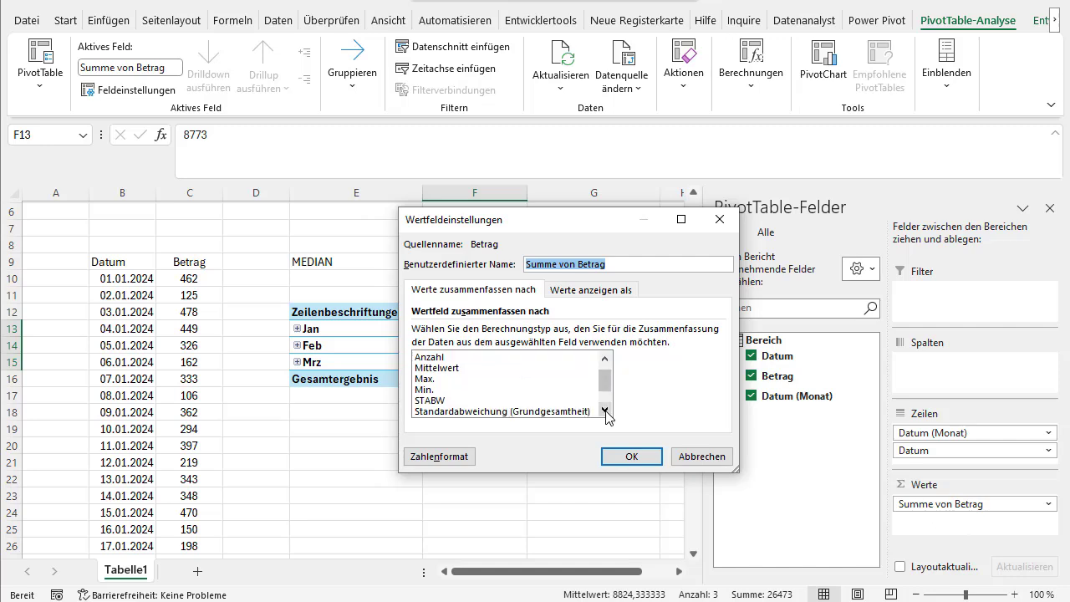
click(605, 408)
click(604, 409)
drag(604, 386, 605, 368)
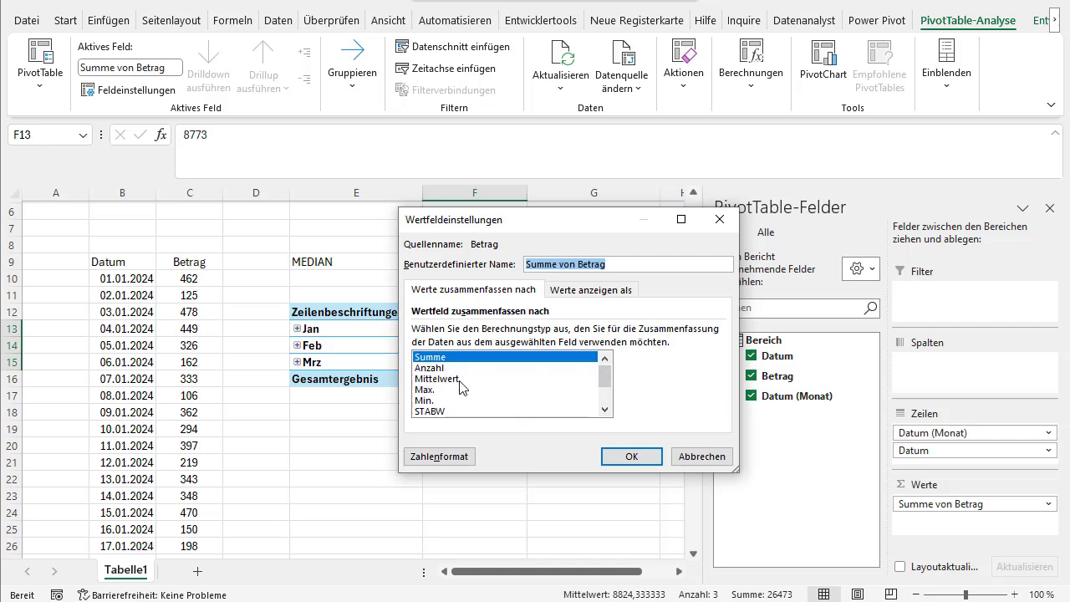
scroll(460, 391, down, 2)
scroll(458, 393, up, 2)
click(451, 378)
click(632, 456)
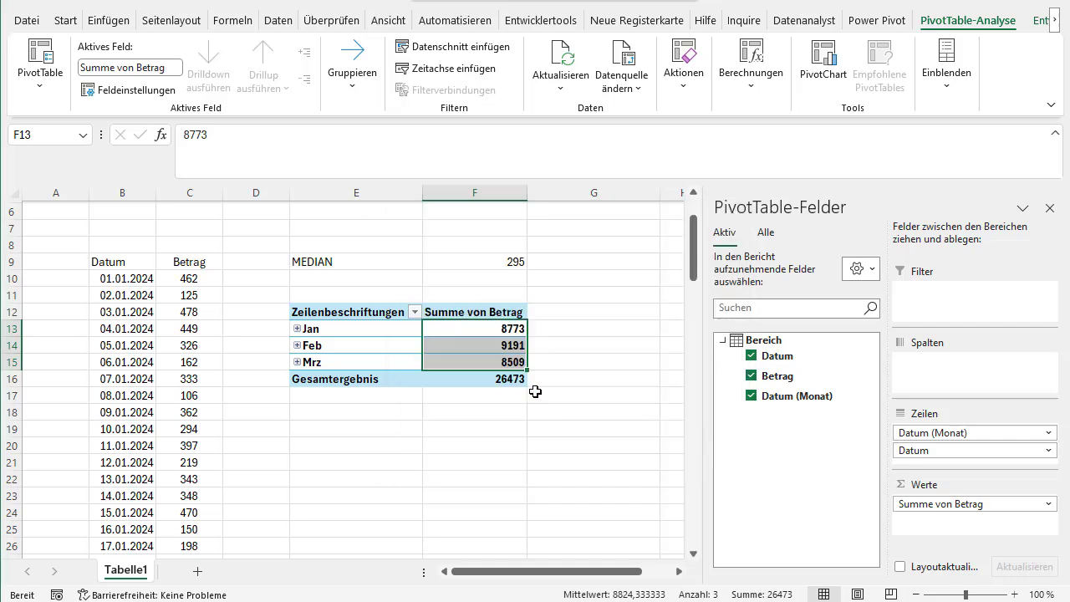
click(909, 503)
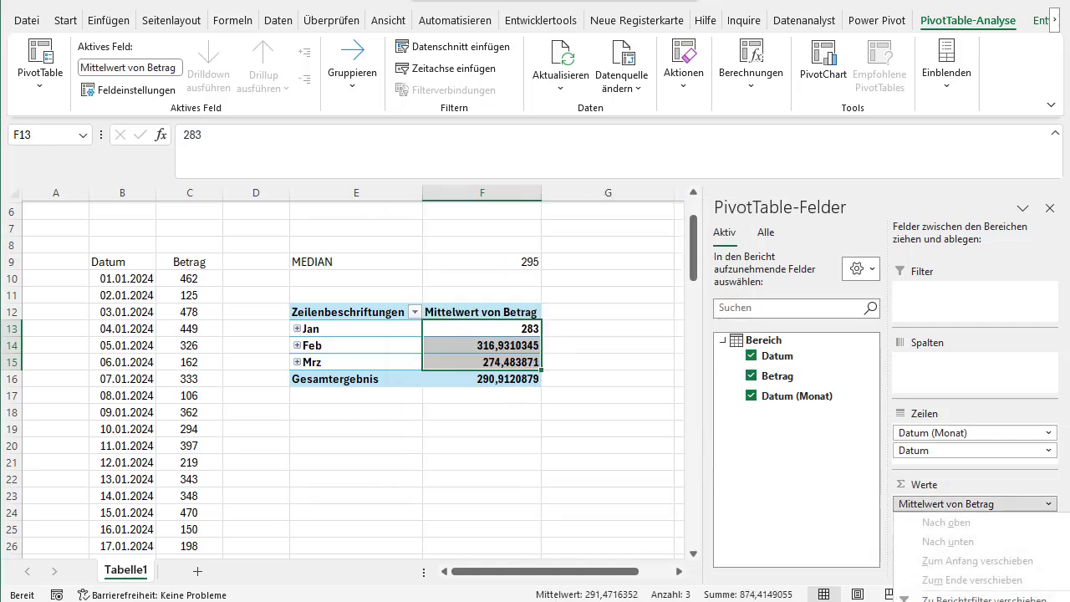
click(936, 589)
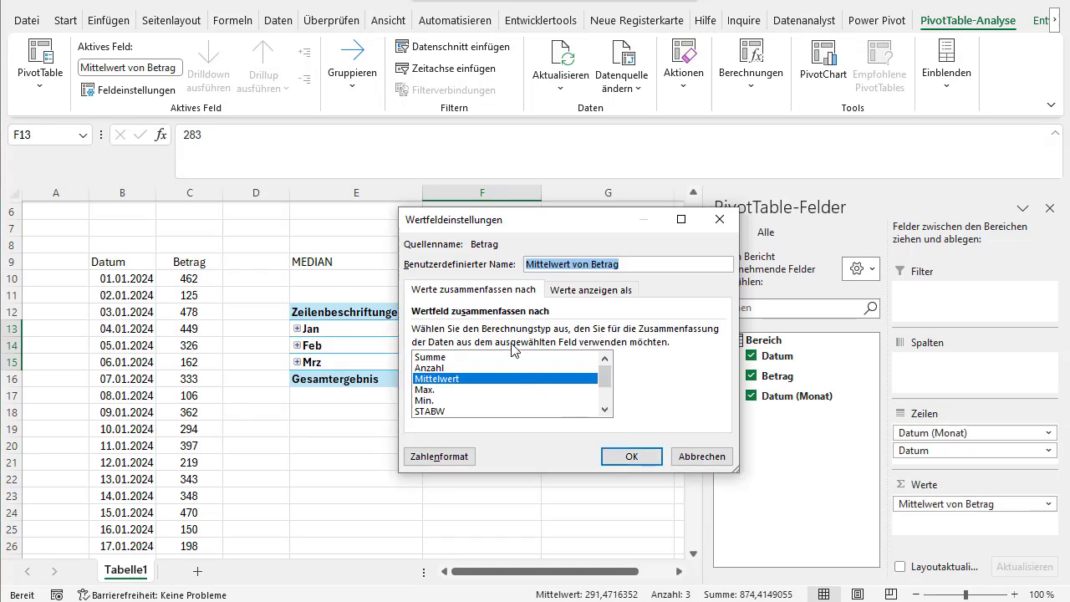
click(451, 390)
scroll(456, 393, down, 2)
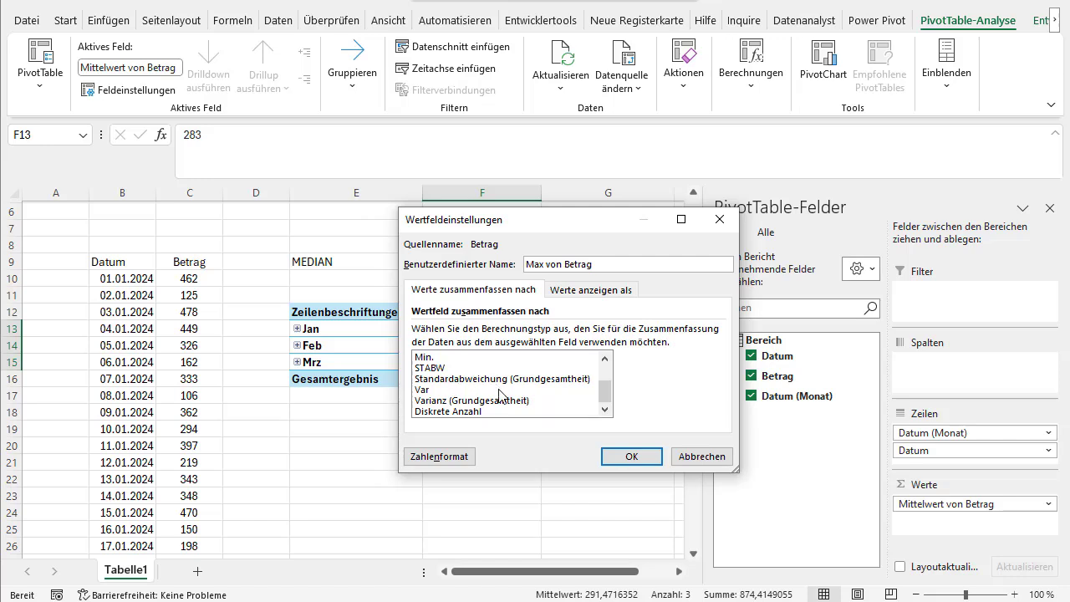
click(704, 457)
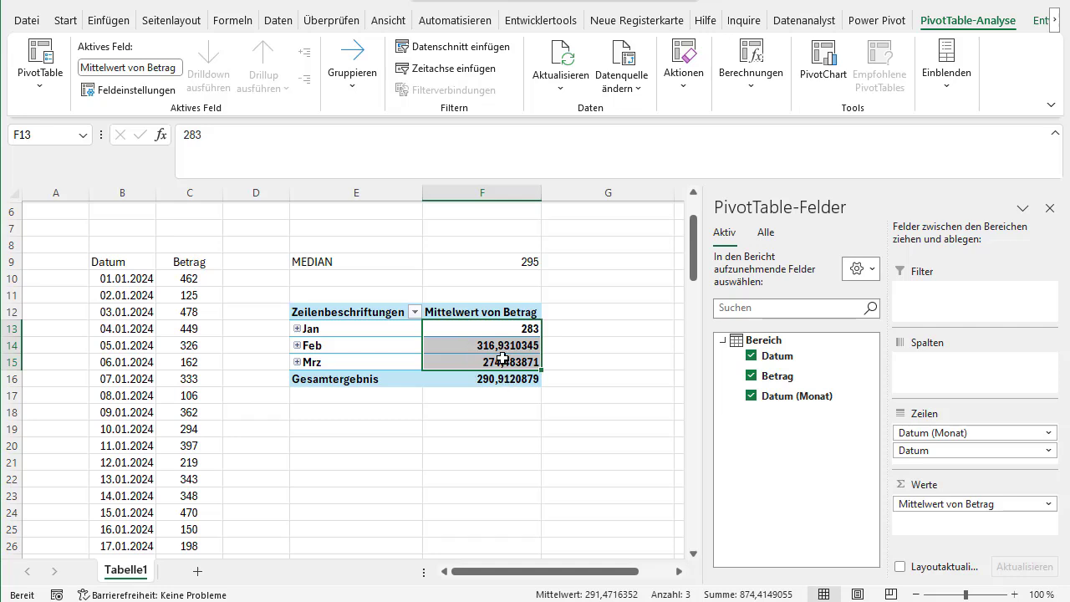
mouse_move(490, 352)
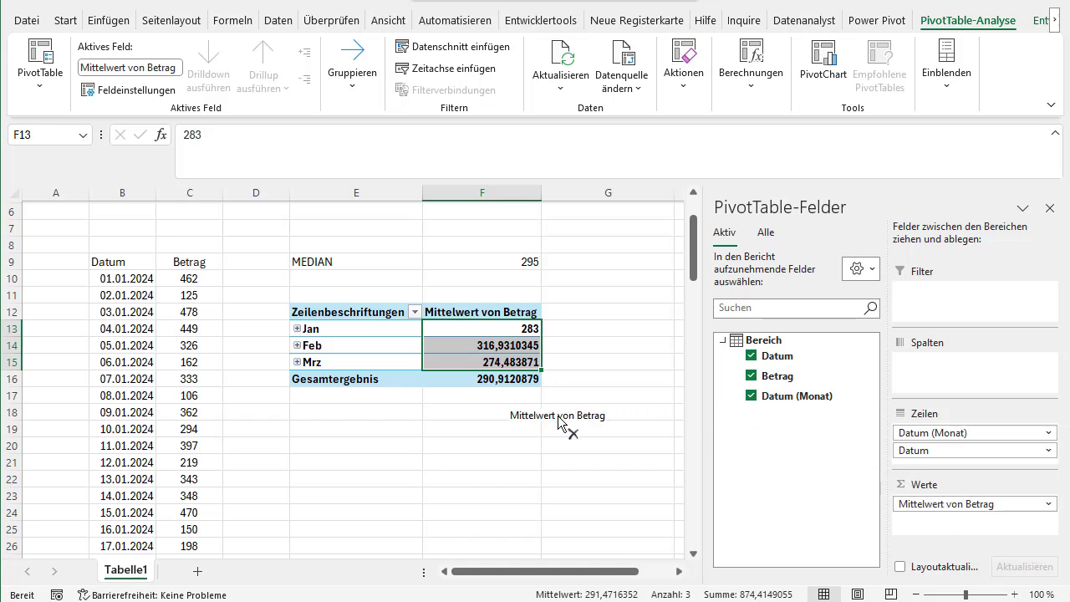
- Remove Mittelwert von Betrag from the pivot values and open the Power Pivot Measures menu
drag(937, 505, 561, 423)
click(382, 332)
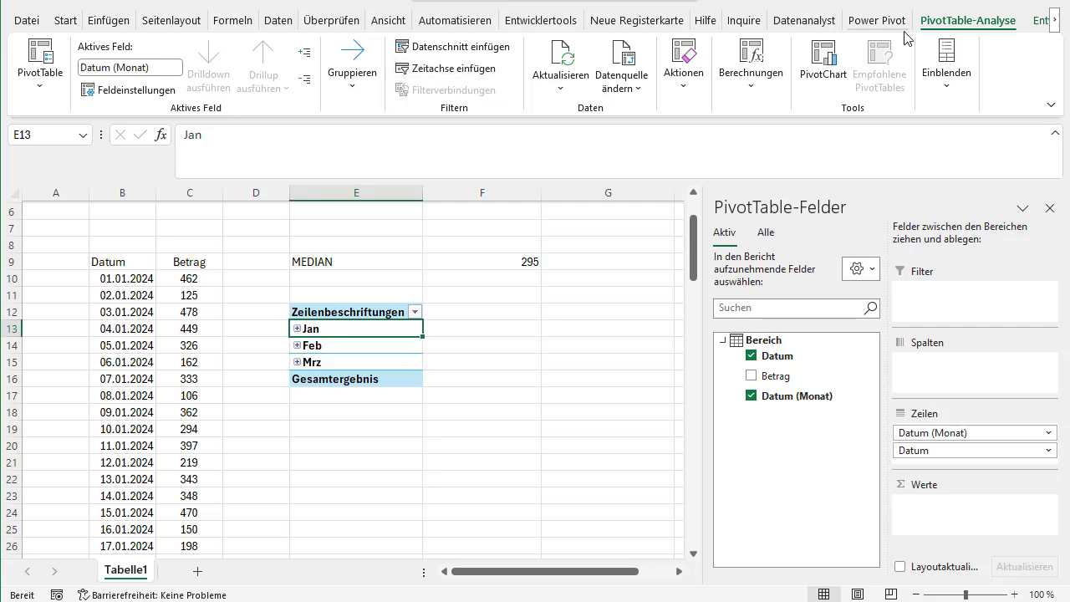
click(878, 20)
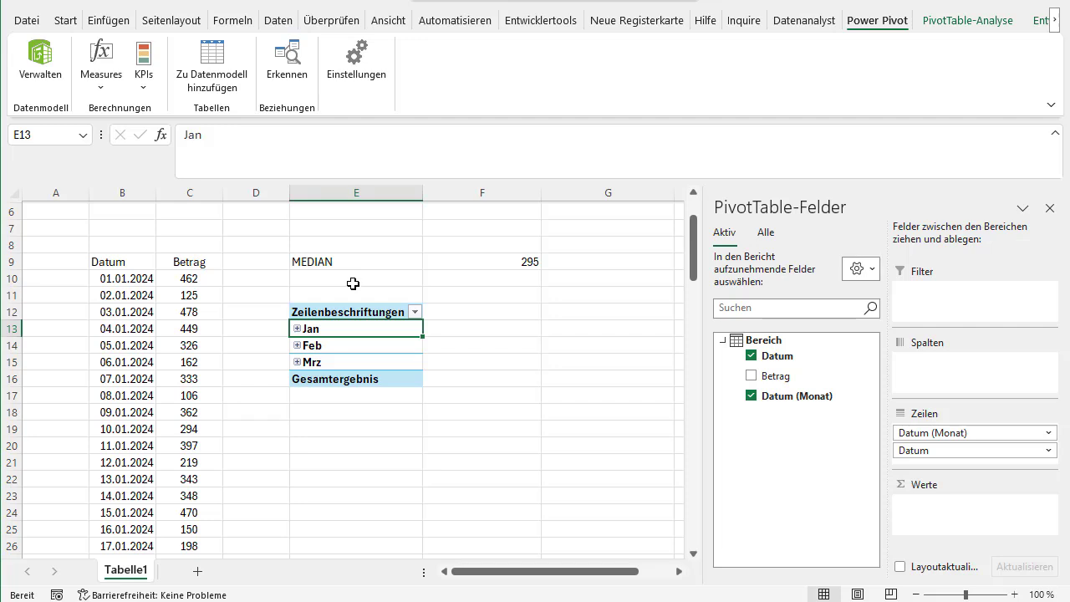
click(110, 90)
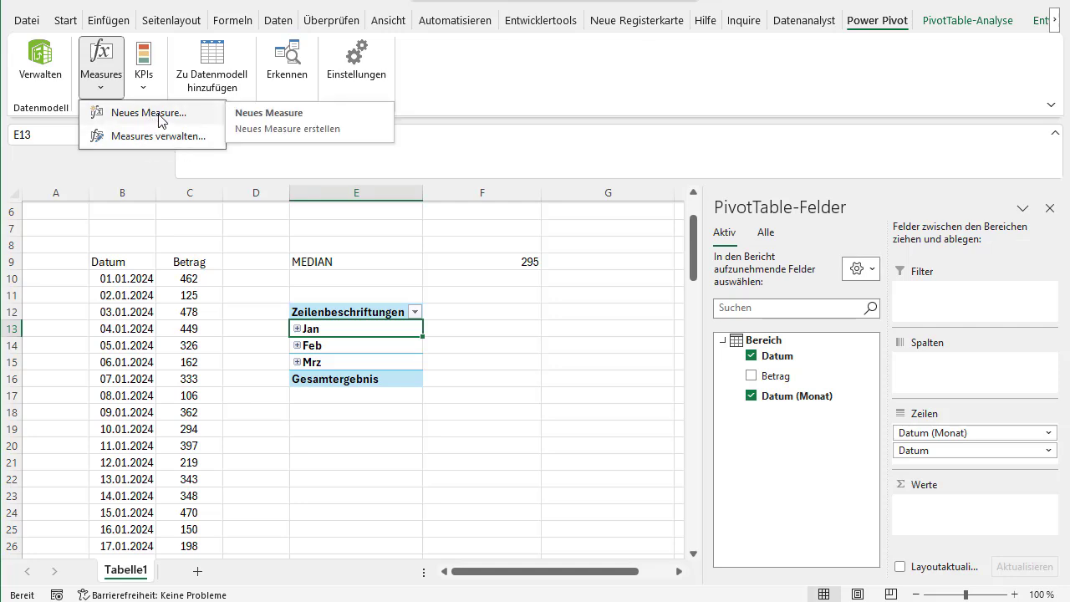
- Create a new measure named MEDIAN with the formula =MEDIAN(Bereich[Betrag])
click(159, 122)
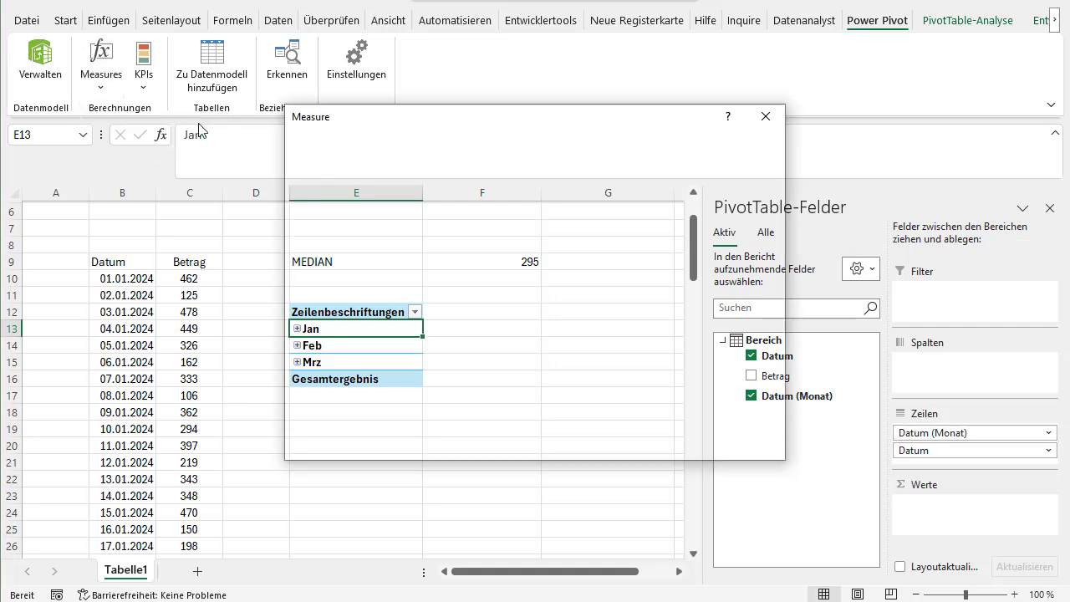
mouse_move(408, 119)
mouse_down()
mouse_move(346, 192)
mouse_move(355, 216)
mouse_up()
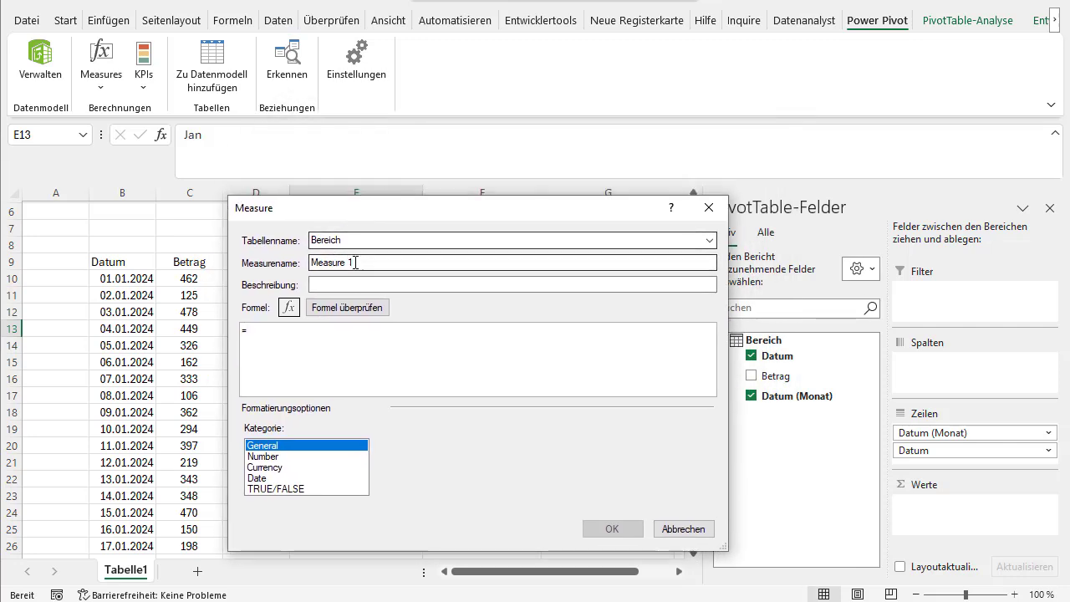
drag(356, 262, 293, 262)
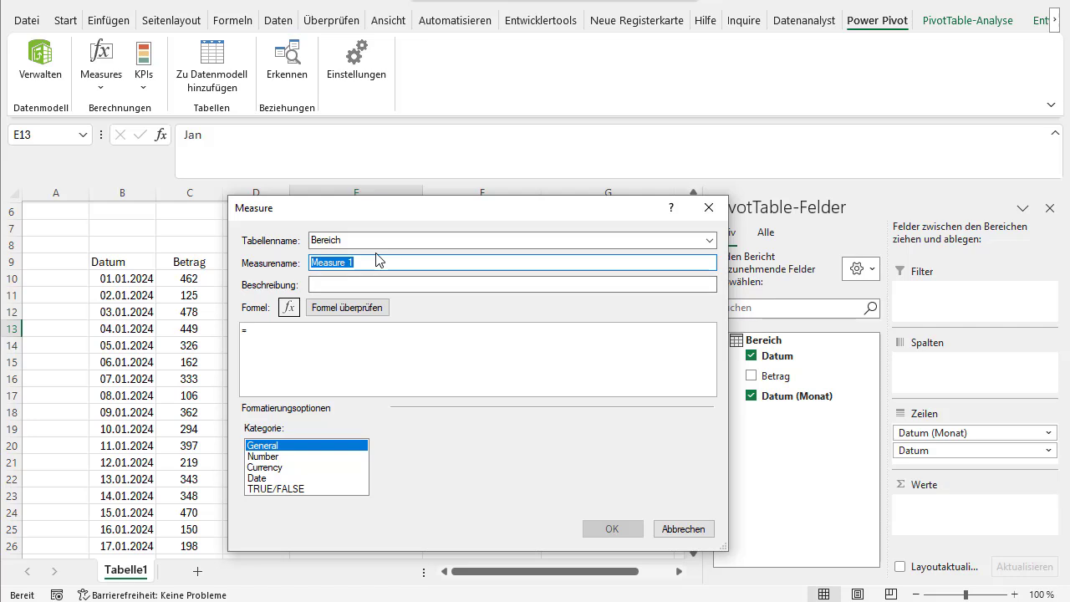
text(MEDIAN)
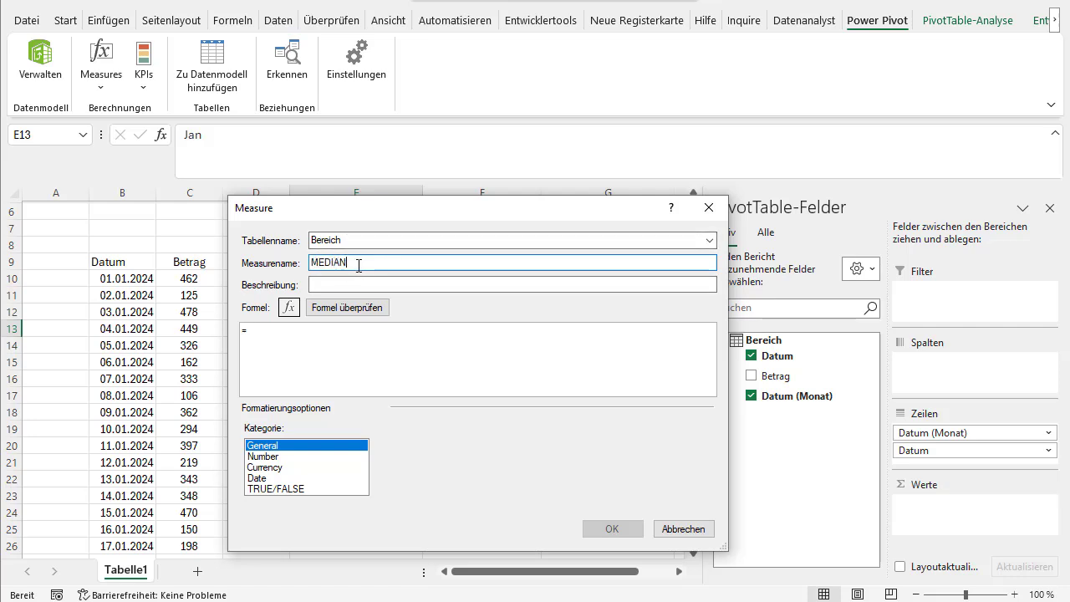
click(330, 286)
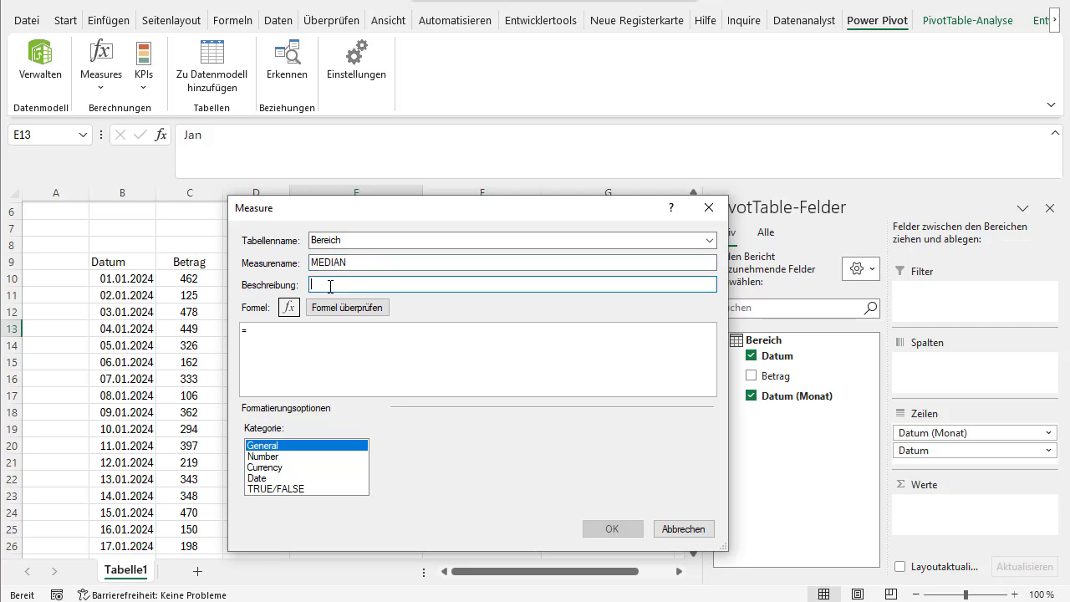
click(301, 334)
click(322, 345)
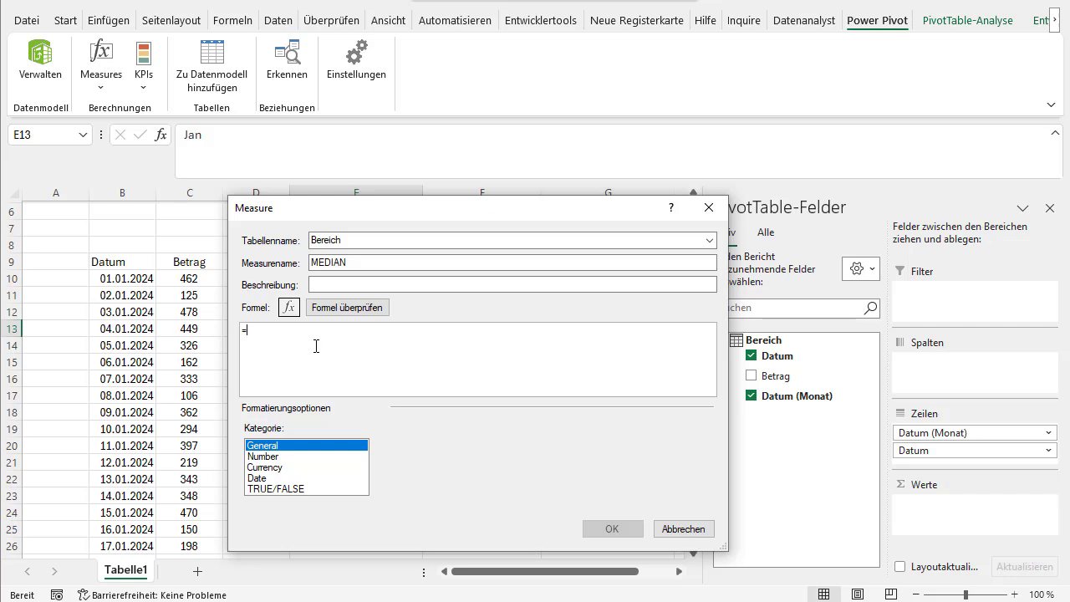
text(ME)
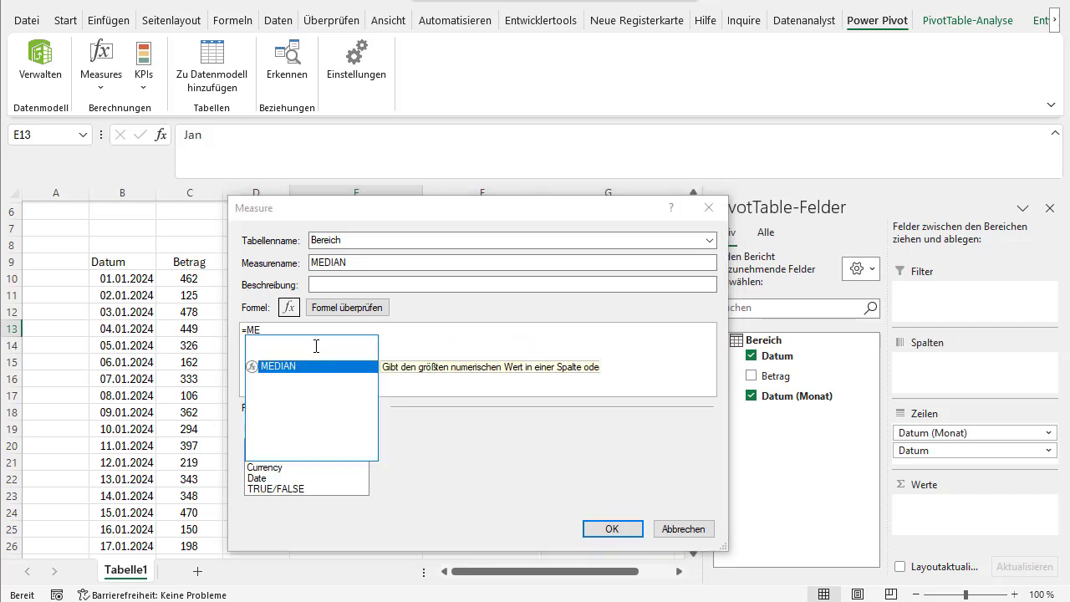
text(DIAN()
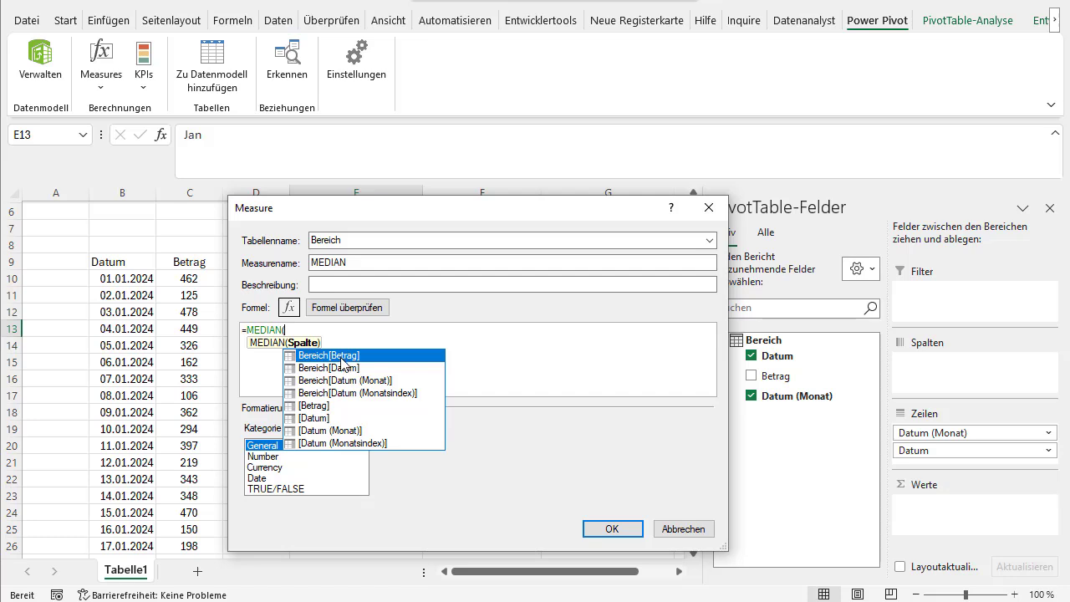
double_click(342, 357)
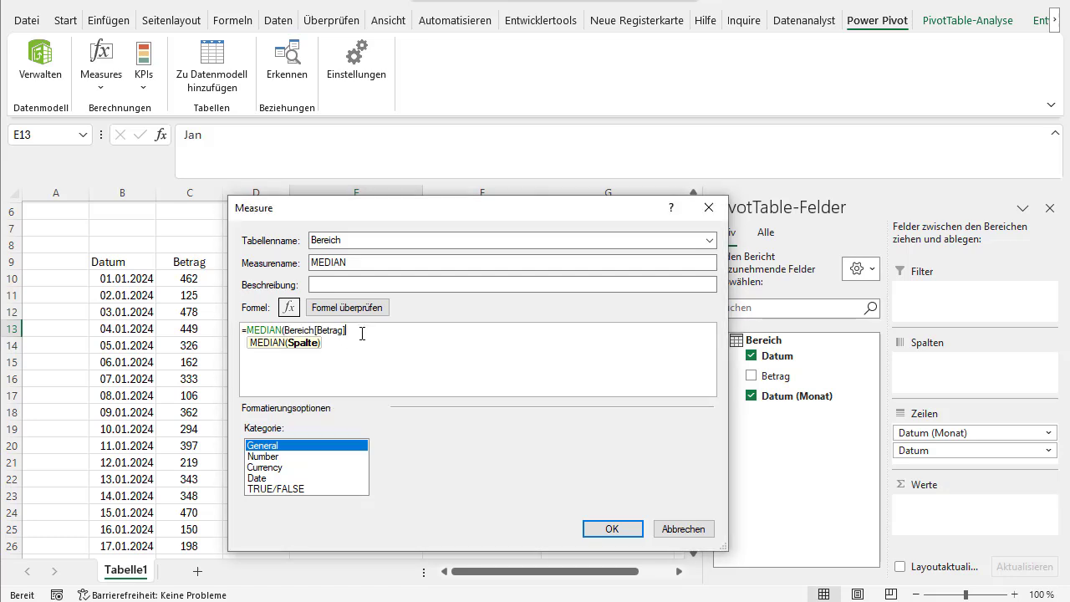
text())
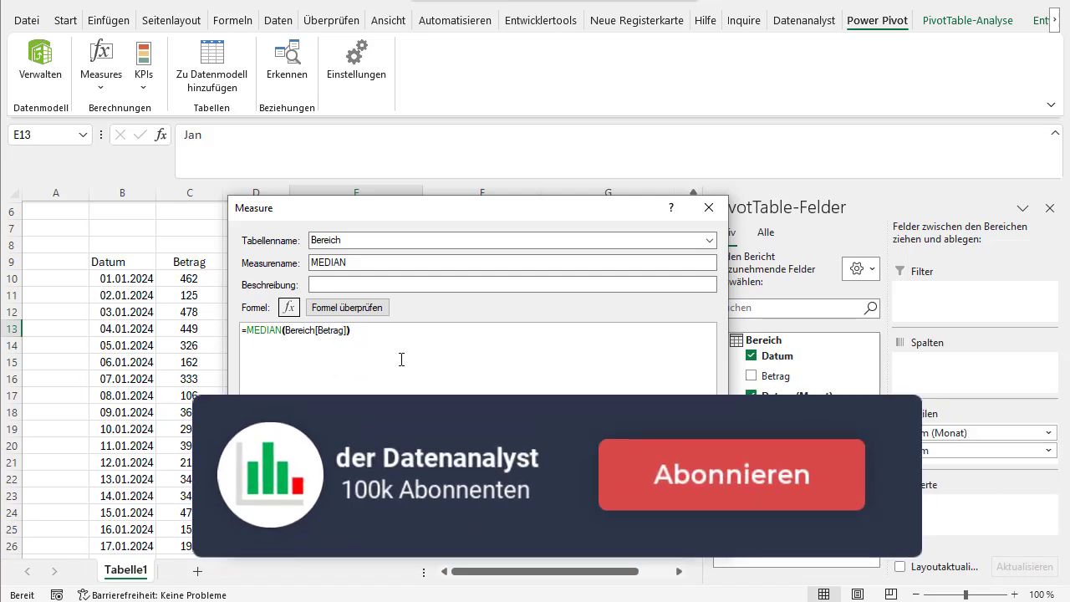
- Save the MEDIAN measure and compare the pivot medians with the 295 in F9
key(Return)
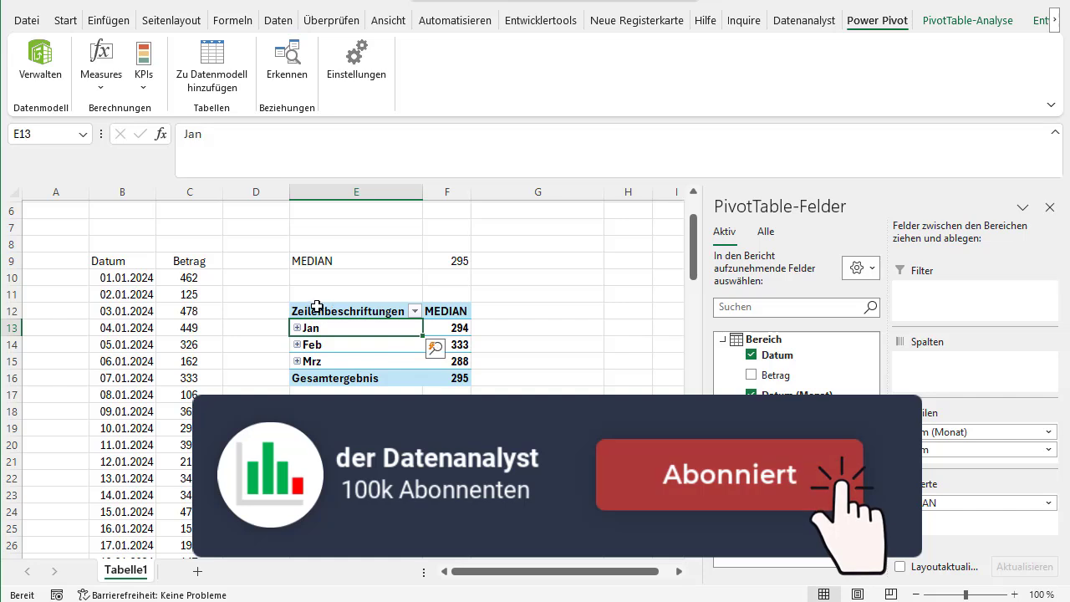
click(446, 262)
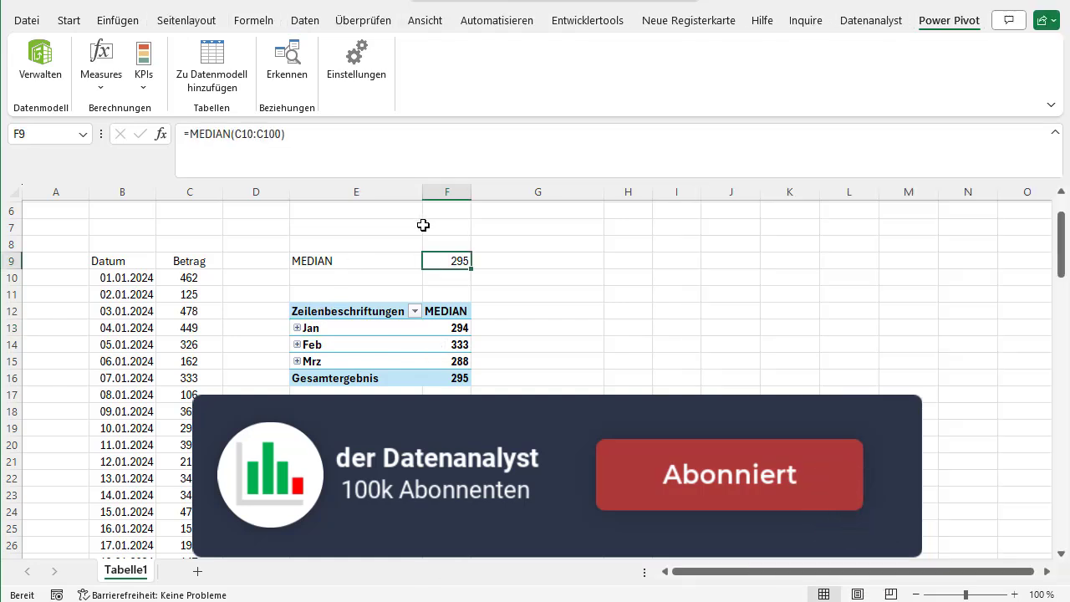
click(452, 367)
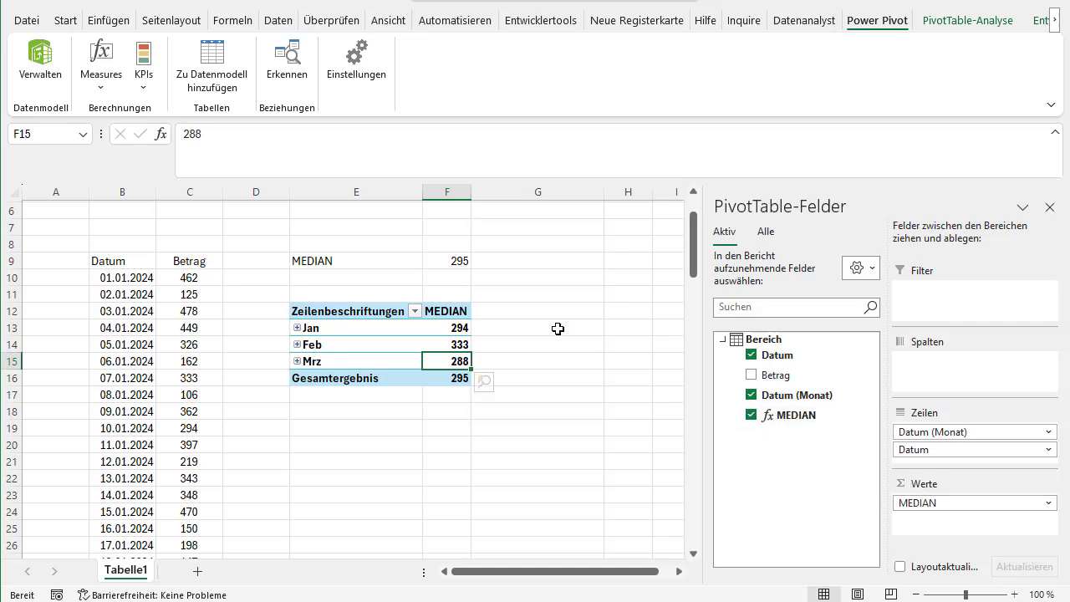
click(444, 330)
- Expand January to check its daily amounts, then collapse it back to the 294 median row
click(297, 329)
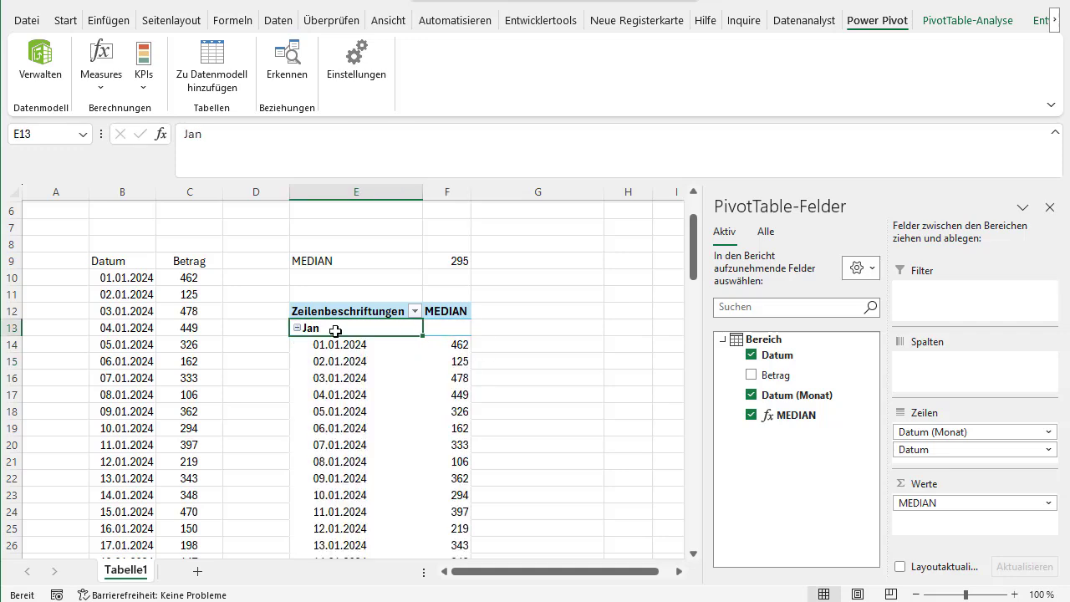
click(458, 344)
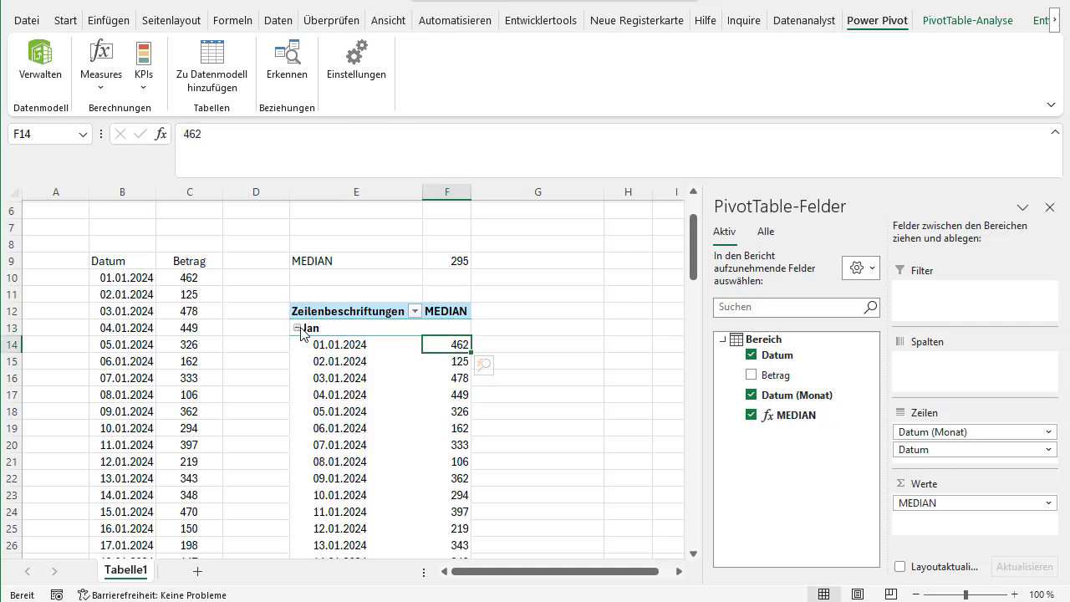
click(298, 328)
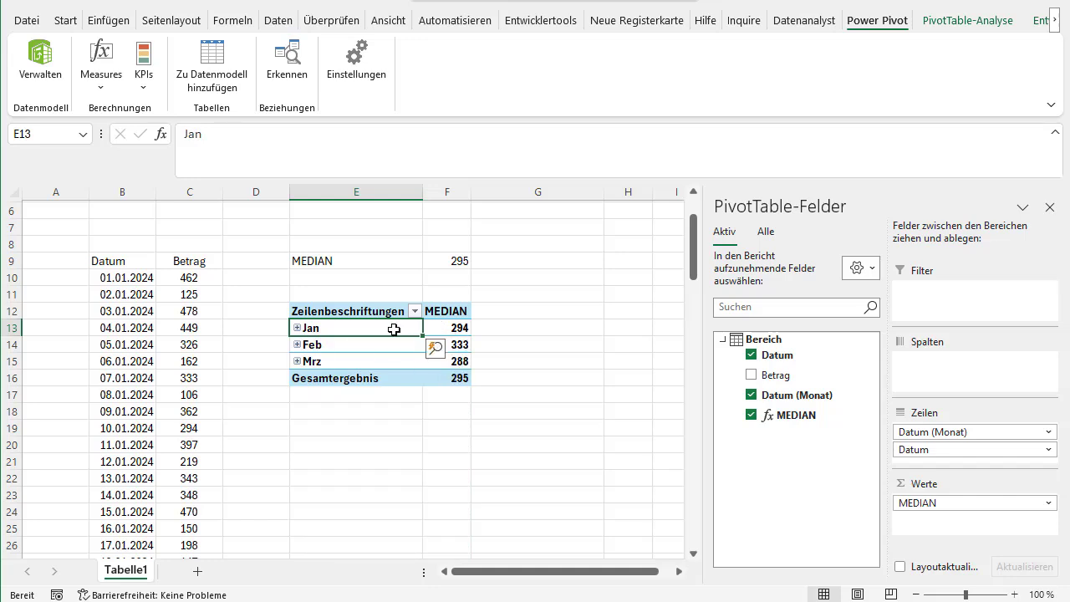
click(464, 330)
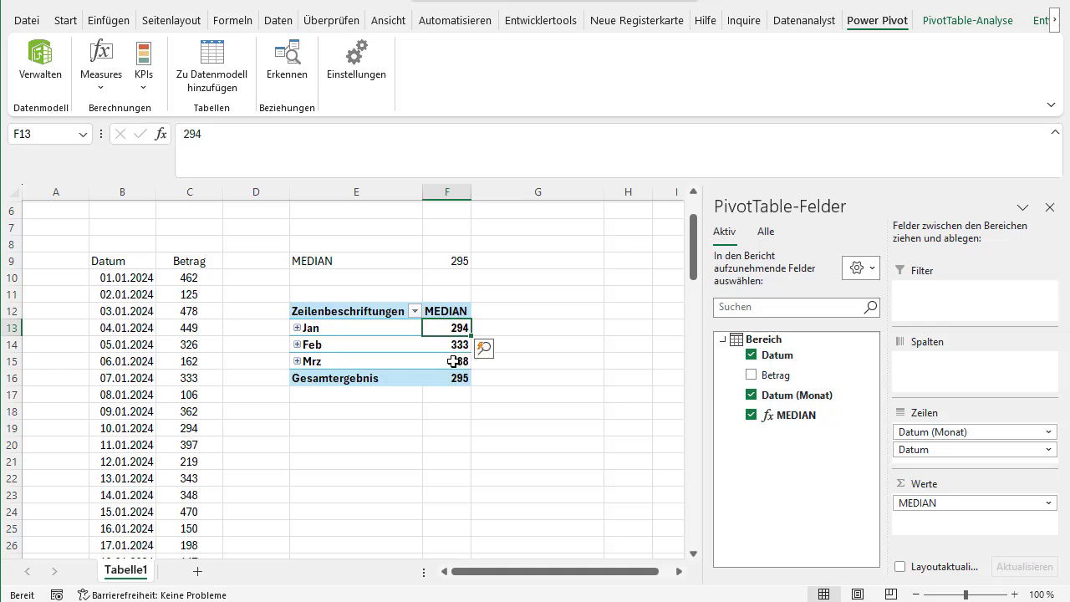
mouse_move(453, 359)
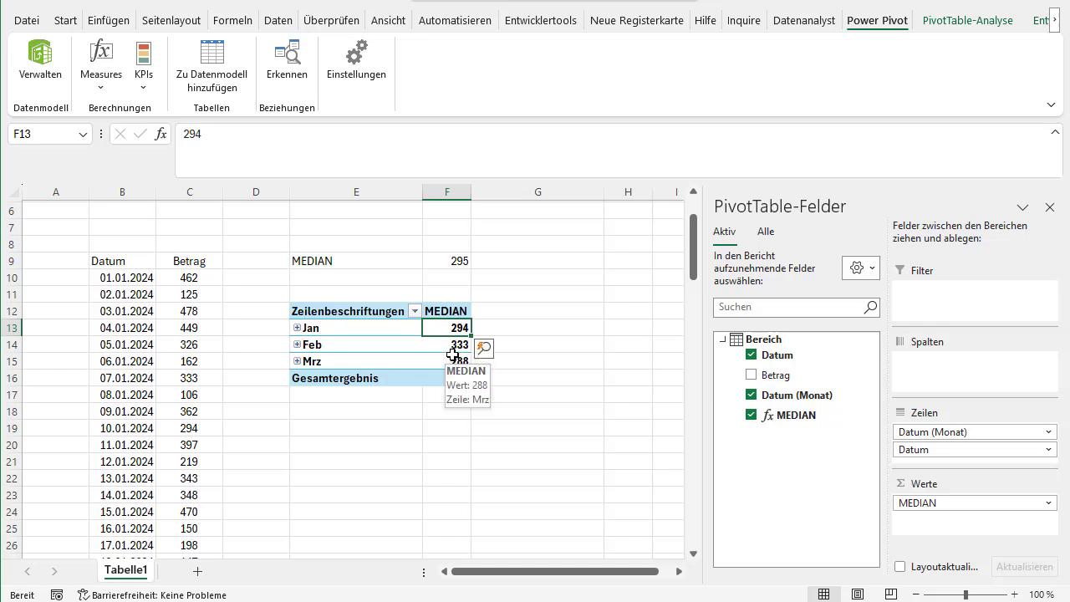